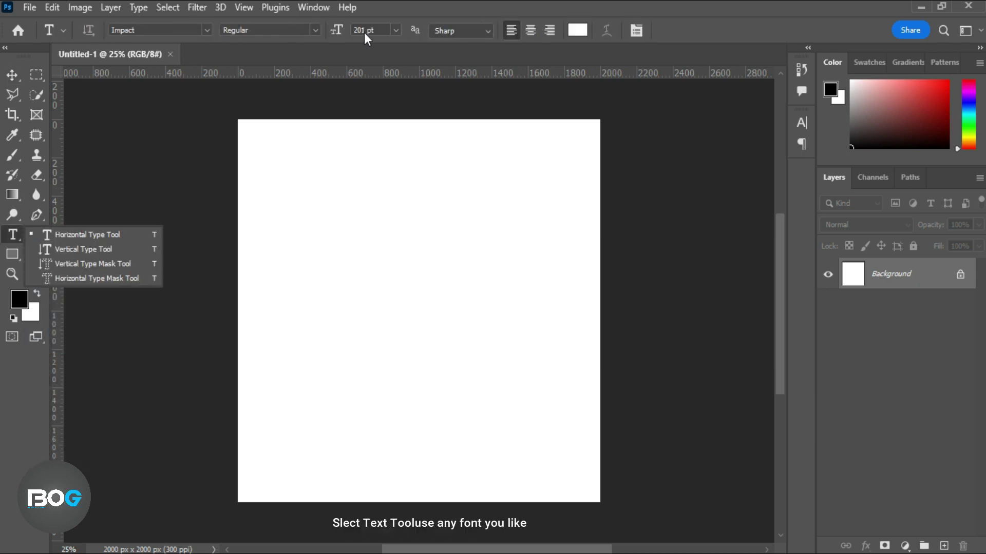
# - Set the type colour to #8c8c8c
pyautogui.click(578, 30)
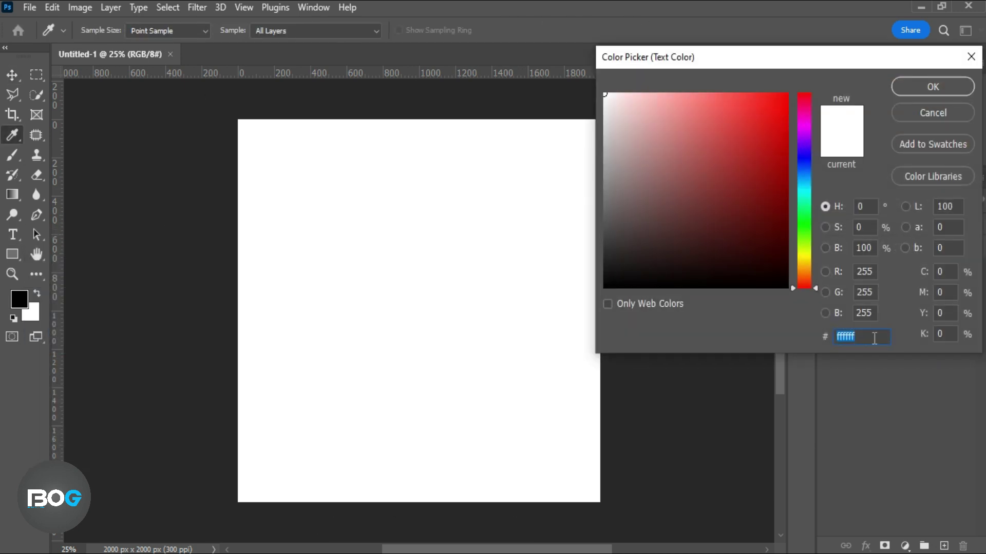
pyautogui.press('BackSpace')
pyautogui.write('8c8c8c')
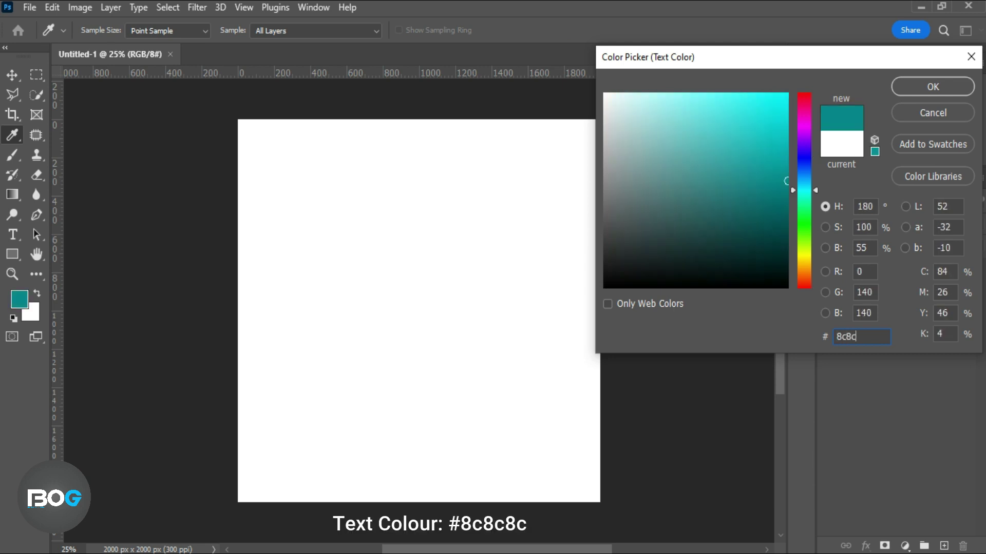
pyautogui.click(904, 90)
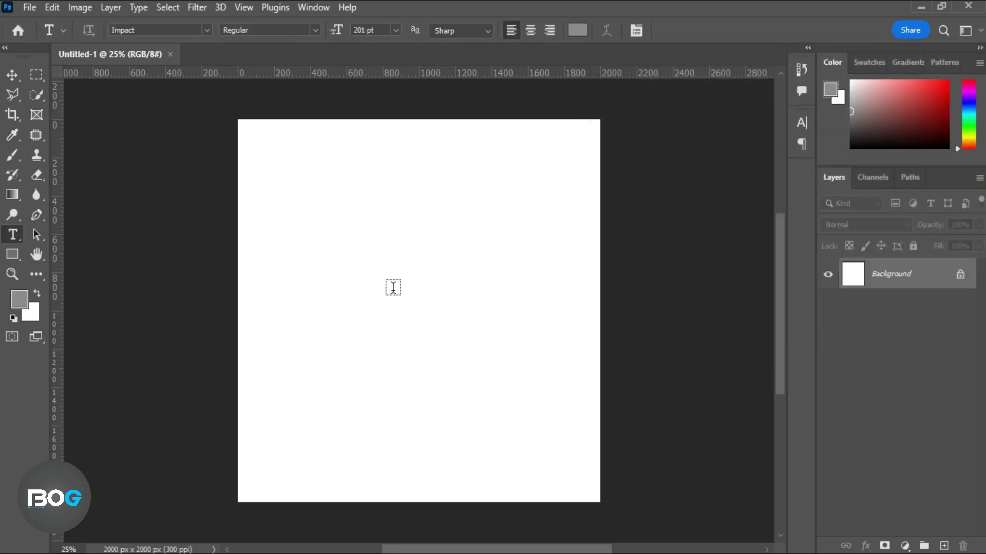
# - Add a capital letter G as text on the canvas in Impact at 201 pt
pyautogui.click(393, 287)
pyautogui.press('BackSpace')
pyautogui.write('g')
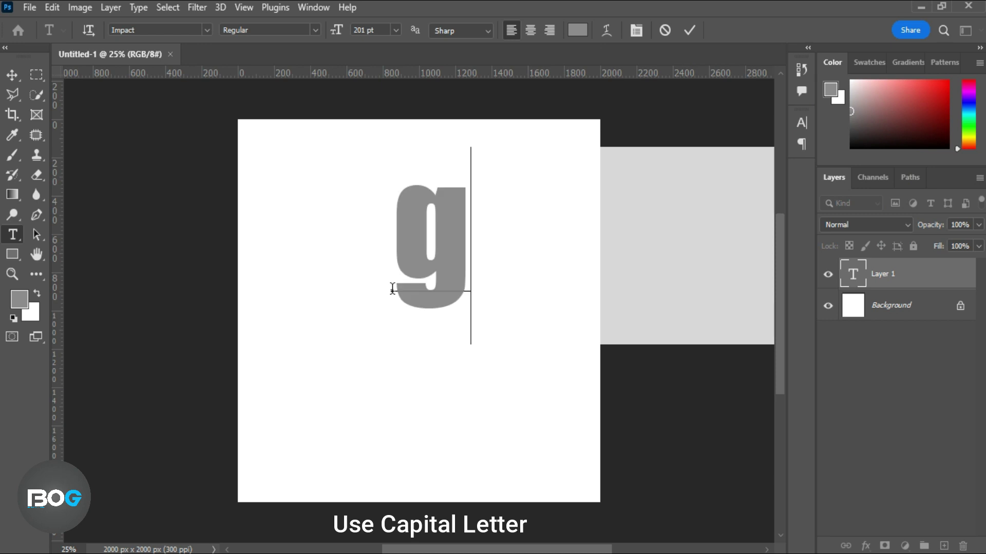
pyautogui.press('BackSpace')
pyautogui.write('G')
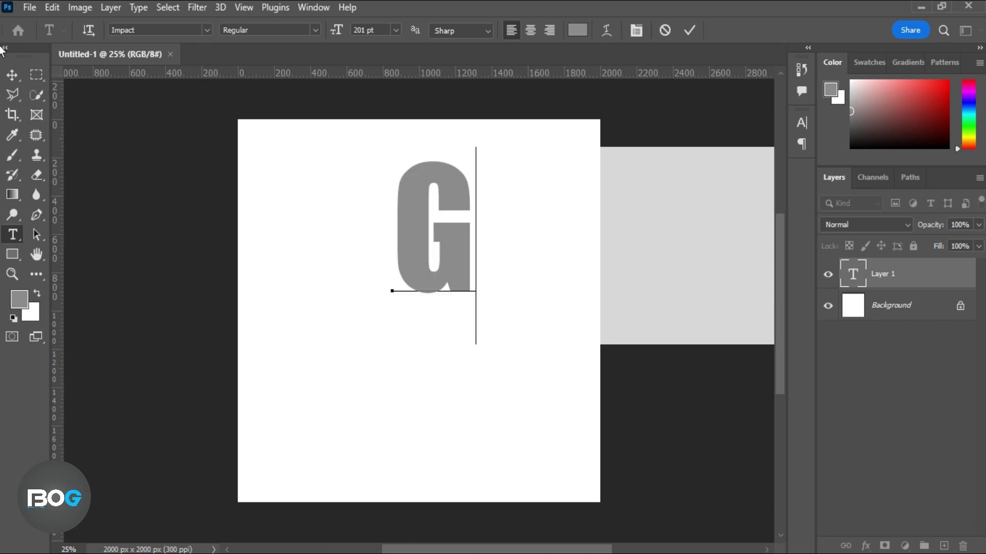
# - Enlarge the letter G to about 184% and position it in the upper middle of the canvas
pyautogui.click(12, 74)
pyautogui.moveTo(408, 223); pyautogui.dragTo(387, 301)
pyautogui.hotkey('ctrl', 't')
pyautogui.moveTo(455, 225); pyautogui.dragTo(485, 154)
pyautogui.moveTo(370, 288)
pyautogui.mouseDown()
pyautogui.moveTo(322, 288)
pyautogui.moveTo(384, 297)
pyautogui.mouseUp()
pyautogui.moveTo(414, 113); pyautogui.dragTo(414, 137)
pyautogui.moveTo(382, 253); pyautogui.dragTo(386, 239)
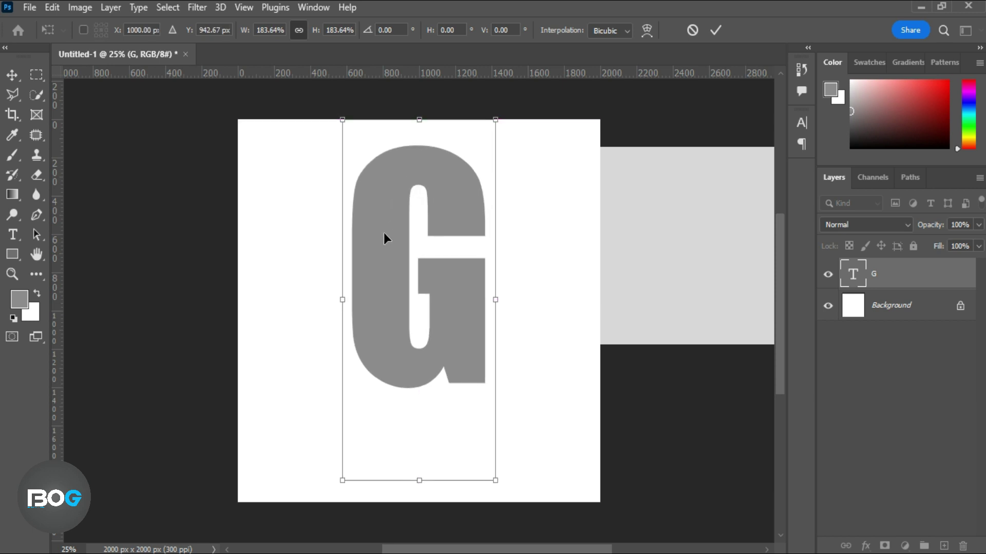
# - Nudge the enlarged letter slightly left of the canvas centre and apply the transform
pyautogui.press('Left')
pyautogui.press('Left')
pyautogui.press('Left')
pyautogui.press('Left')
pyautogui.press('Left')
pyautogui.press('Left')
pyautogui.press('Left')
pyautogui.press('Left')
pyautogui.press('Left')
pyautogui.press('Left')
pyautogui.press('Left')
pyautogui.press('Left')
pyautogui.press('Left')
pyautogui.press('Left')
pyautogui.press('Left')
pyautogui.press('Left')
pyautogui.press('Left')
pyautogui.press('Left')
pyautogui.press('Left')
pyautogui.press('Left')
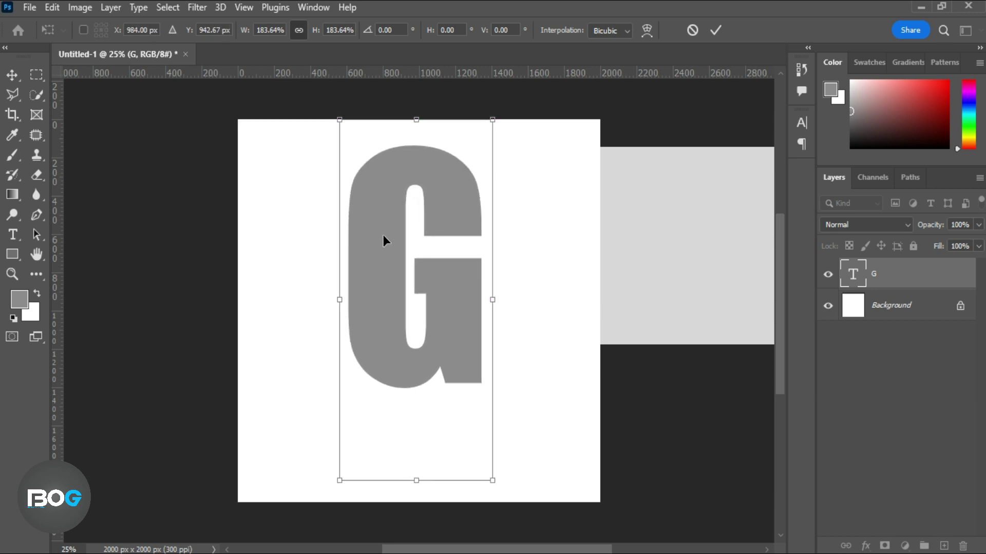
pyautogui.click(715, 30)
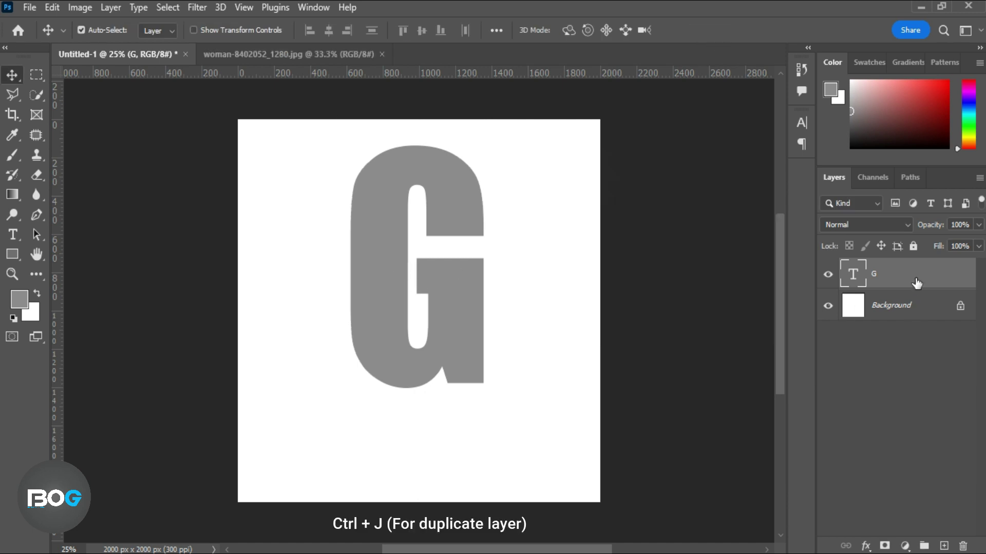
# - Duplicate the G text layer and recolour the copy to #363636
pyautogui.hotkey('ctrl', 'j')
pyautogui.doubleClick(851, 281)
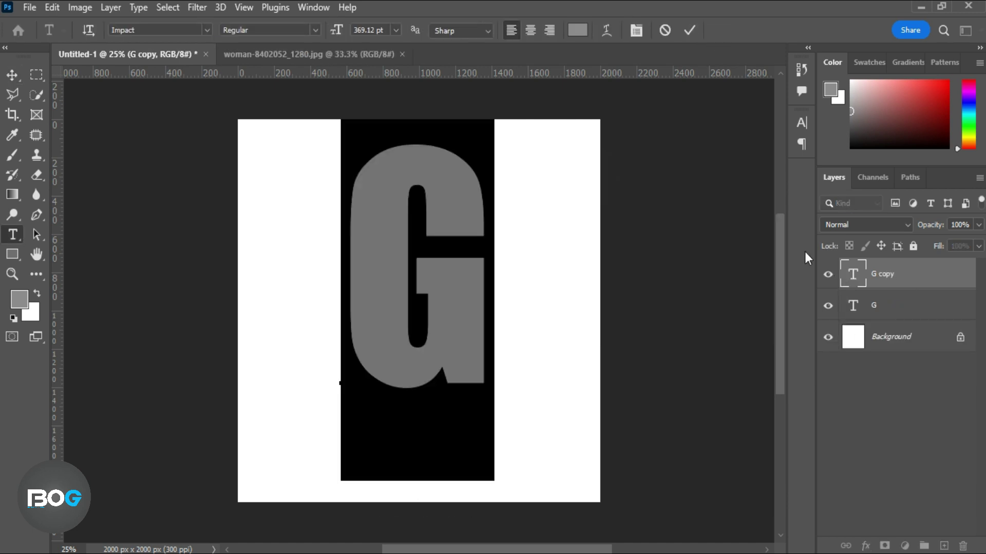
pyautogui.click(577, 30)
pyautogui.press('BackSpace')
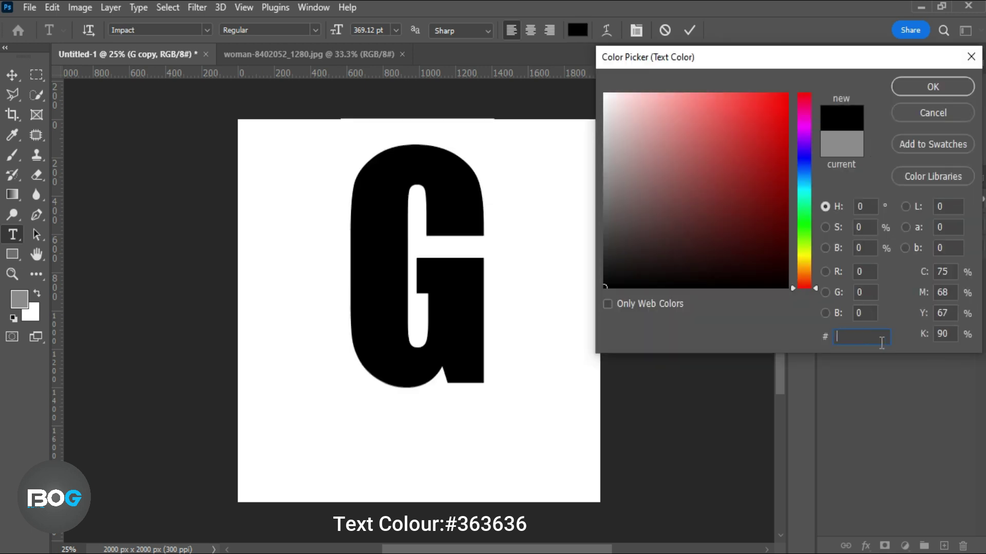
pyautogui.write('363636')
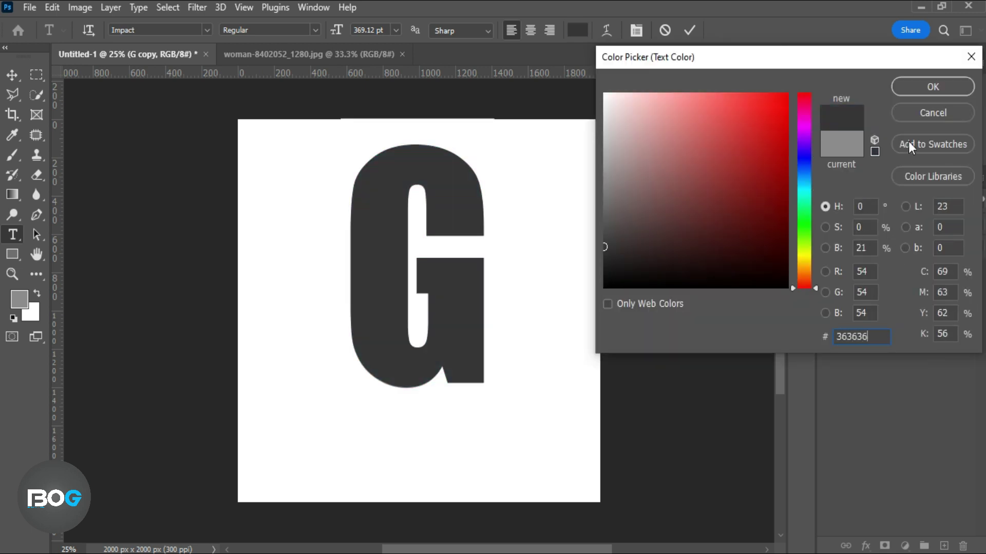
pyautogui.click(911, 96)
# - Put the lower, light-grey G layer into a group of its own
pyautogui.click(909, 307)
pyautogui.press('v')
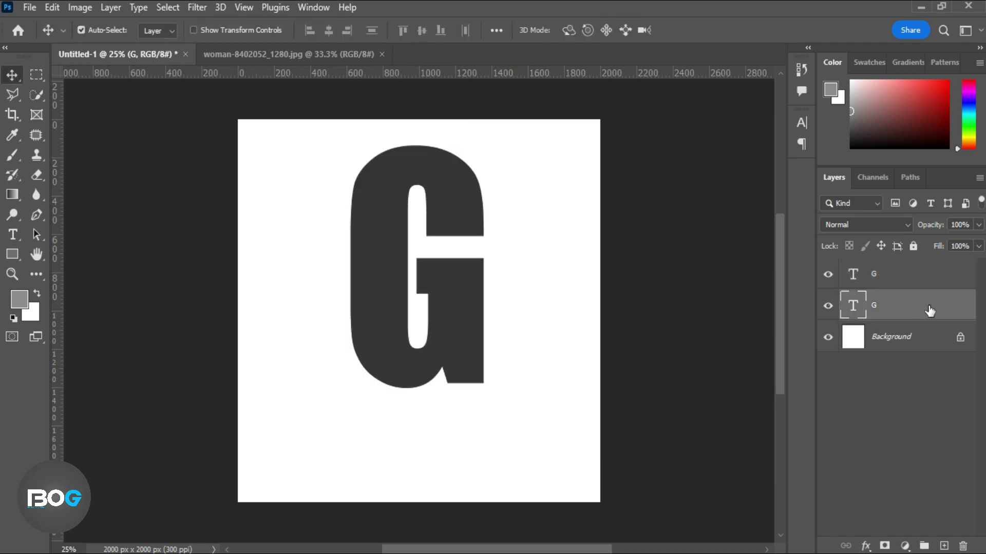
pyautogui.hotkey('ctrl', 'g')
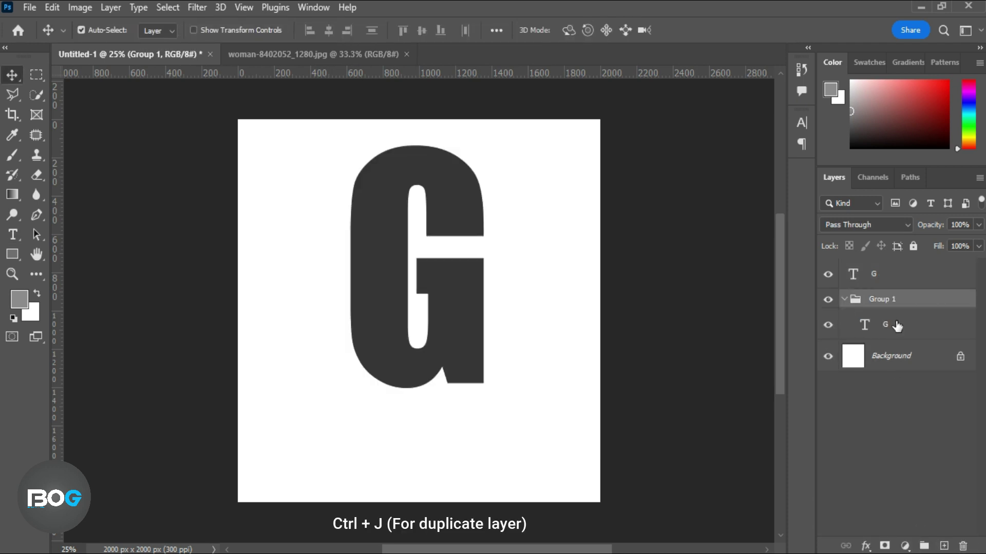
# - Duplicate the light-grey G inside the group about 35 times
pyautogui.hotkey('ctrl', 'j')
pyautogui.hotkey('ctrl', 'j')
pyautogui.hotkey('ctrl', 'j')
pyautogui.hotkey('ctrl', 'j')
pyautogui.hotkey('ctrl', 'j')
pyautogui.hotkey('ctrl', 'j')
pyautogui.hotkey('ctrl', 'j')
pyautogui.hotkey('ctrl', 'j')
pyautogui.hotkey('ctrl', 'j')
pyautogui.hotkey('ctrl', 'j')
pyautogui.hotkey('ctrl', 'j')
pyautogui.hotkey('ctrl', 'j')
pyautogui.hotkey('ctrl', 'j')
pyautogui.hotkey('ctrl', 'j')
pyautogui.hotkey('ctrl', 'j')
pyautogui.hotkey('ctrl', 'j')
pyautogui.hotkey('ctrl', 'j')
pyautogui.hotkey('ctrl', 'j')
pyautogui.hotkey('ctrl', 'j')
pyautogui.hotkey('ctrl', 'j')
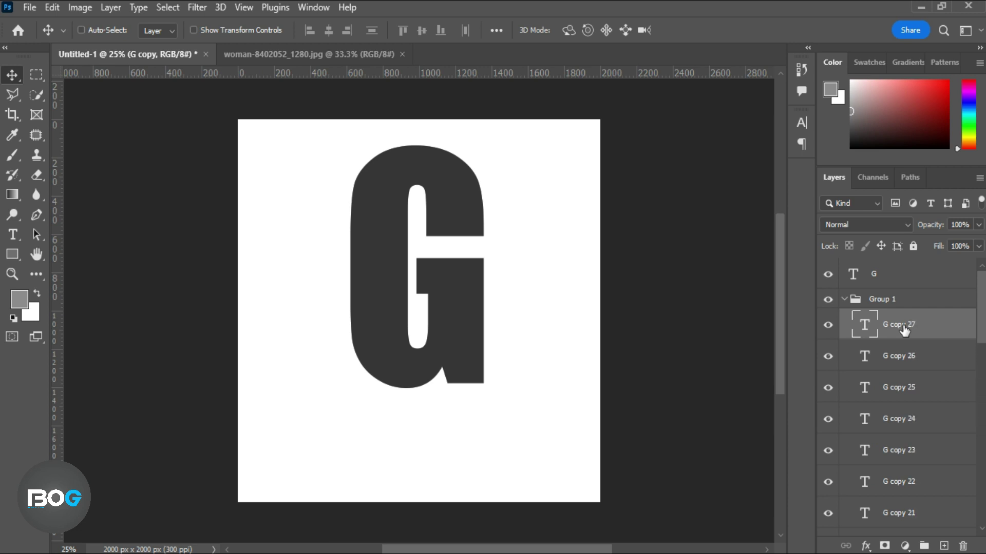
pyautogui.hotkey('ctrl', 'j')
pyautogui.hotkey('ctrl', 'j')
pyautogui.hotkey('ctrl', 'j')
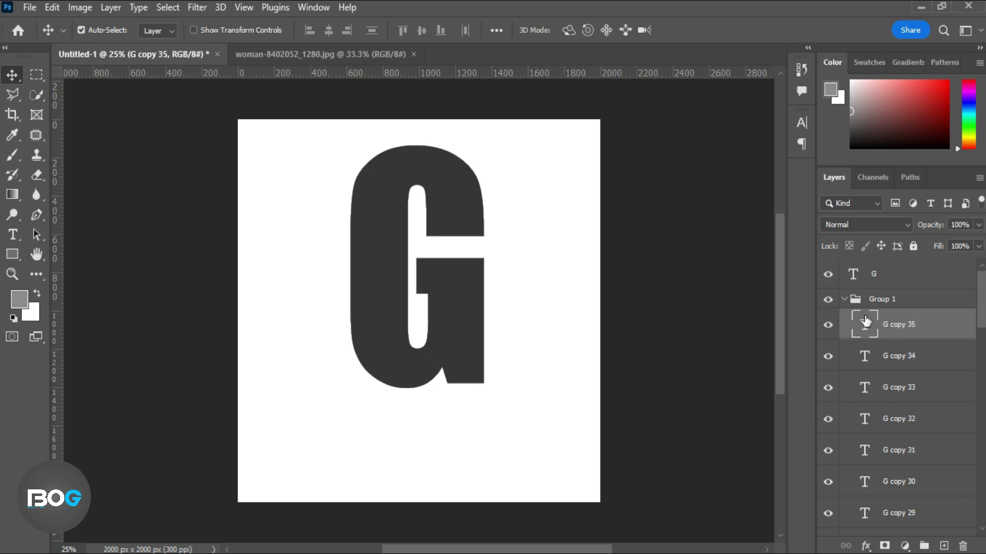
# - Collapse the group of G copies and shift it about 100 px to the right of the dark G
pyautogui.click(844, 299)
pyautogui.hotkey('ctrl', 't')
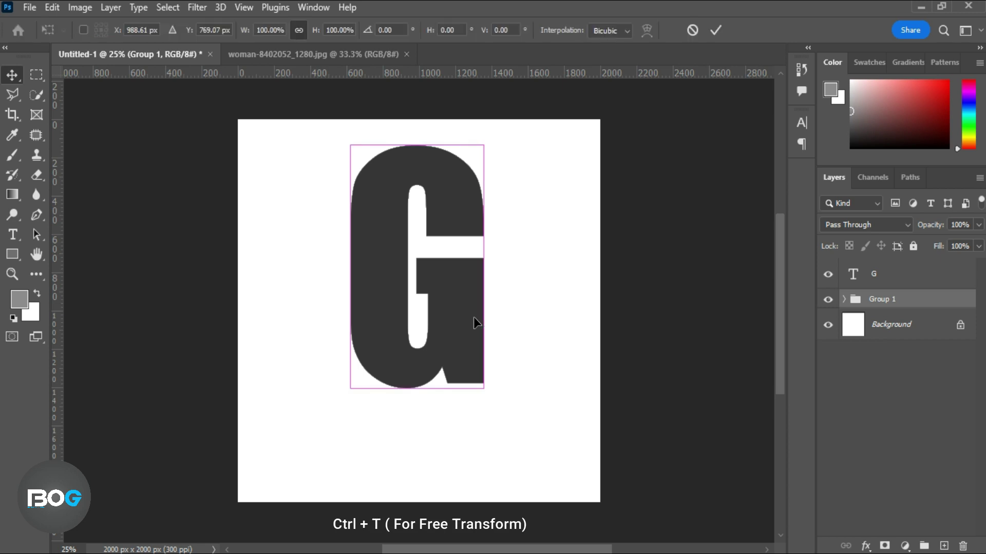
pyautogui.hotkey('shift', 'Right')
pyautogui.hotkey('shift', 'Right')
pyautogui.hotkey('shift', 'Right')
pyautogui.hotkey('shift', 'Right')
pyautogui.hotkey('shift', 'Right')
pyautogui.hotkey('shift', 'Right')
pyautogui.hotkey('shift', 'Right')
pyautogui.hotkey('shift', 'Right')
pyautogui.hotkey('shift', 'Right')
pyautogui.press('Right')
pyautogui.press('Right')
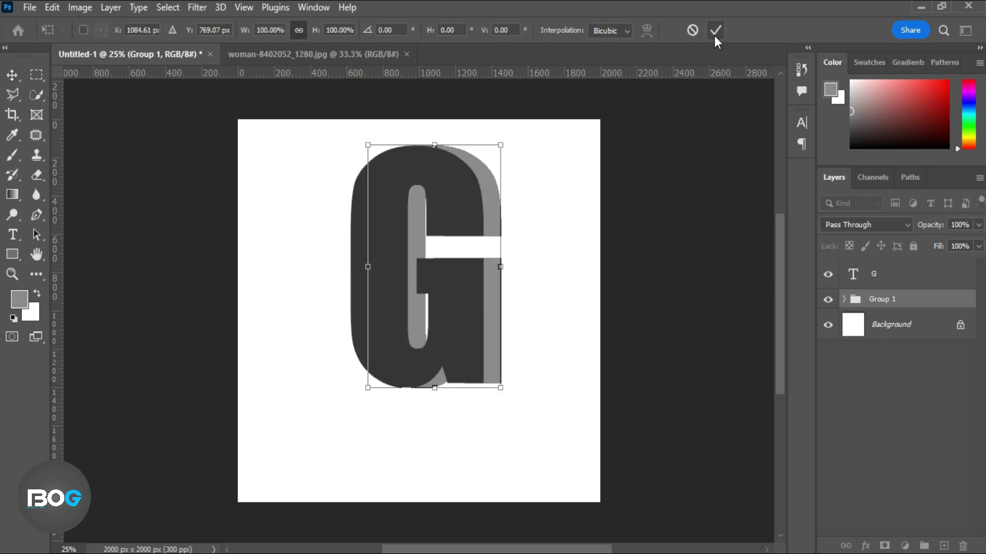
pyautogui.press('Return')
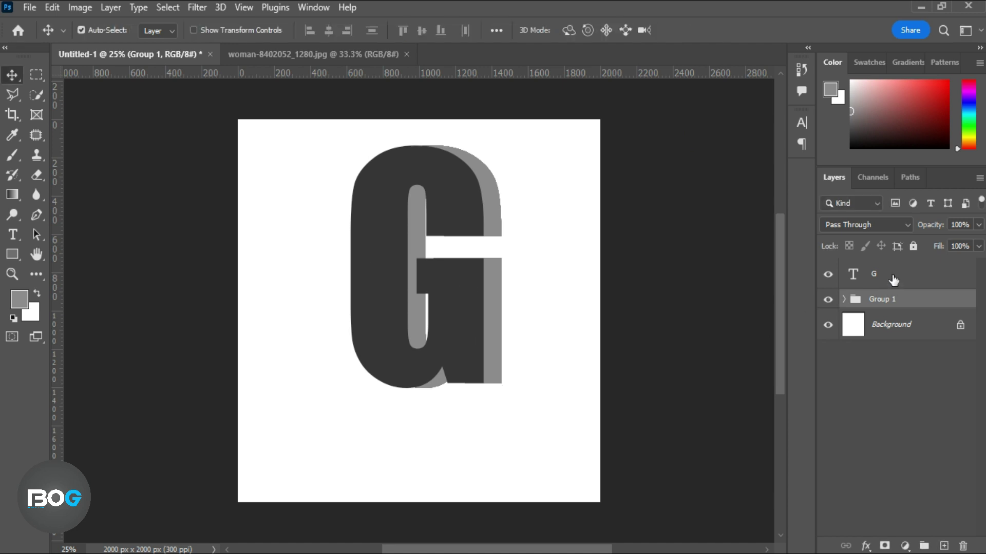
# - Place the image woman-8402052_1280 as an embedded layer above the dark G layer
pyautogui.click(860, 280)
pyautogui.click(29, 8)
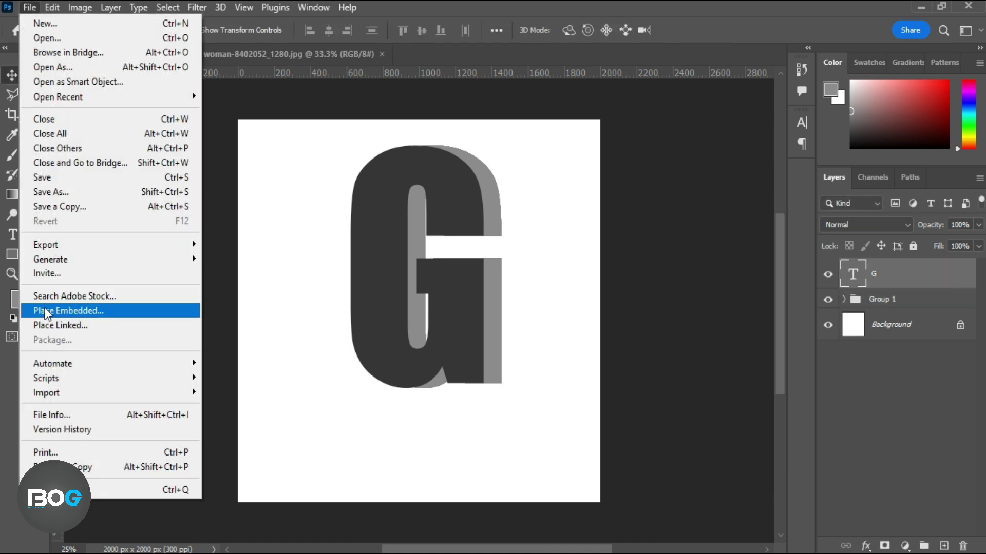
pyautogui.click(125, 311)
pyautogui.click(164, 116)
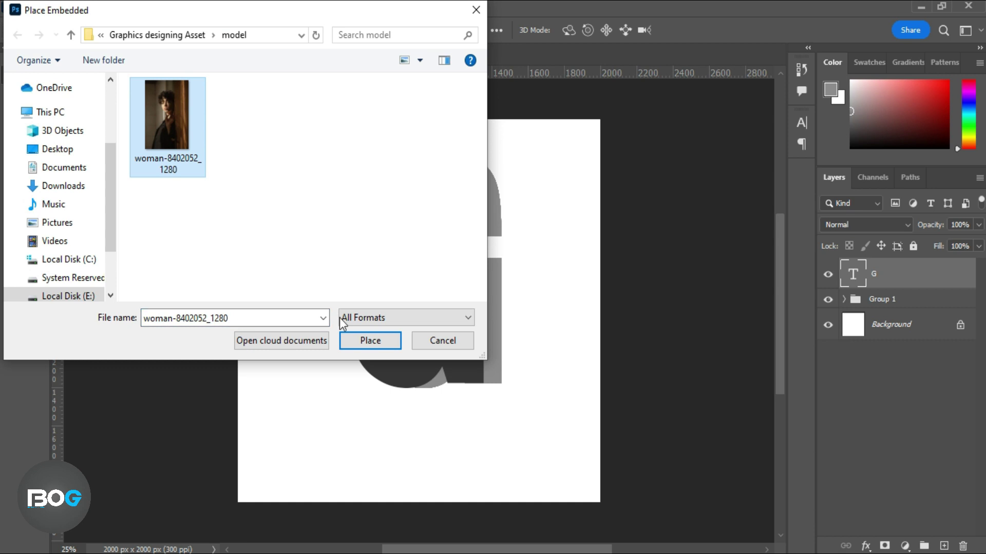
pyautogui.click(373, 340)
# - Lower the photo's opacity to 89%, scale it to about 31% and position it with the face over the G's left stem
pyautogui.moveTo(419, 125); pyautogui.dragTo(418, 145)
pyautogui.moveTo(932, 231); pyautogui.dragTo(922, 234)
pyautogui.moveTo(439, 315); pyautogui.dragTo(439, 294)
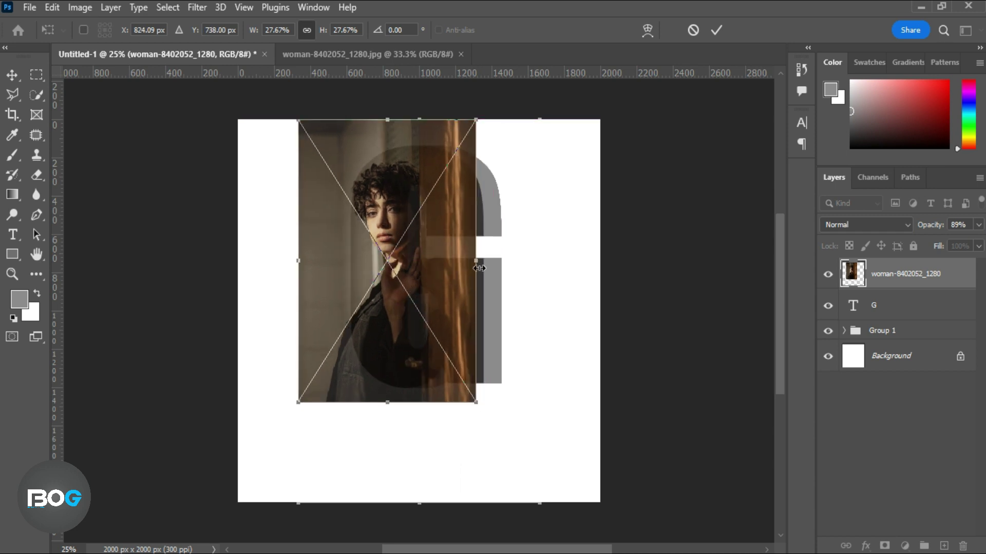
pyautogui.moveTo(479, 265); pyautogui.dragTo(487, 266)
pyautogui.moveTo(298, 260); pyautogui.dragTo(279, 273)
pyautogui.moveTo(373, 278); pyautogui.dragTo(373, 272)
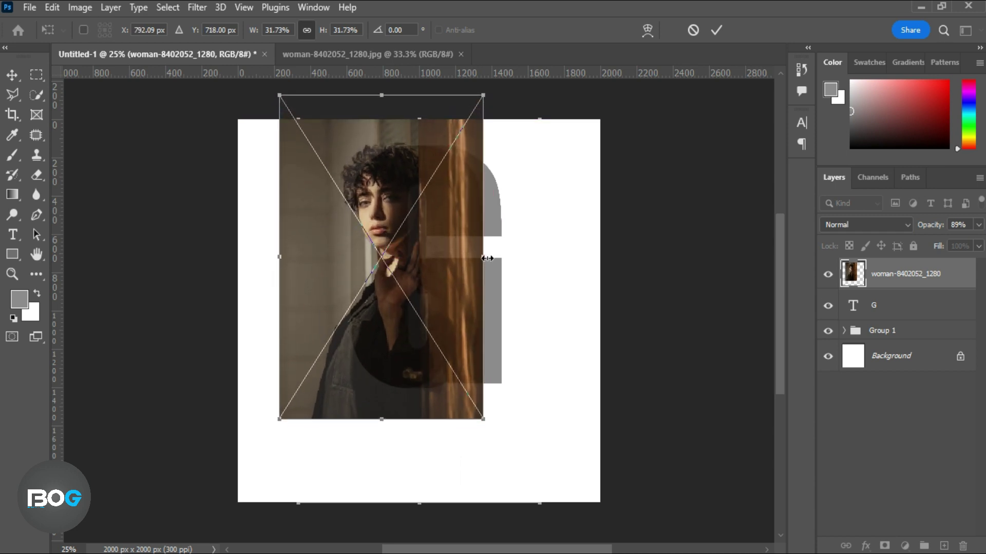
pyautogui.moveTo(381, 95); pyautogui.dragTo(382, 112)
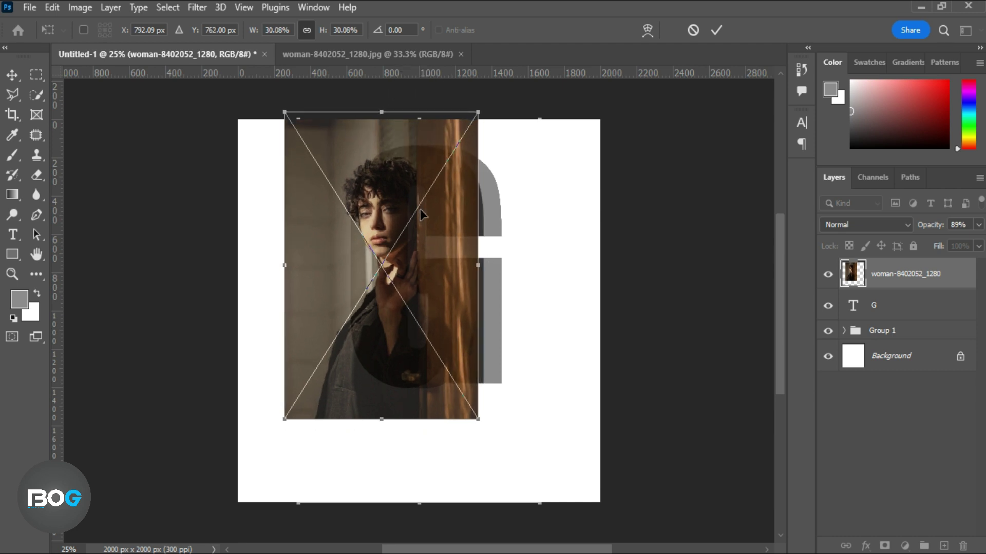
pyautogui.moveTo(420, 210); pyautogui.dragTo(425, 199)
pyautogui.moveTo(295, 257); pyautogui.dragTo(289, 257)
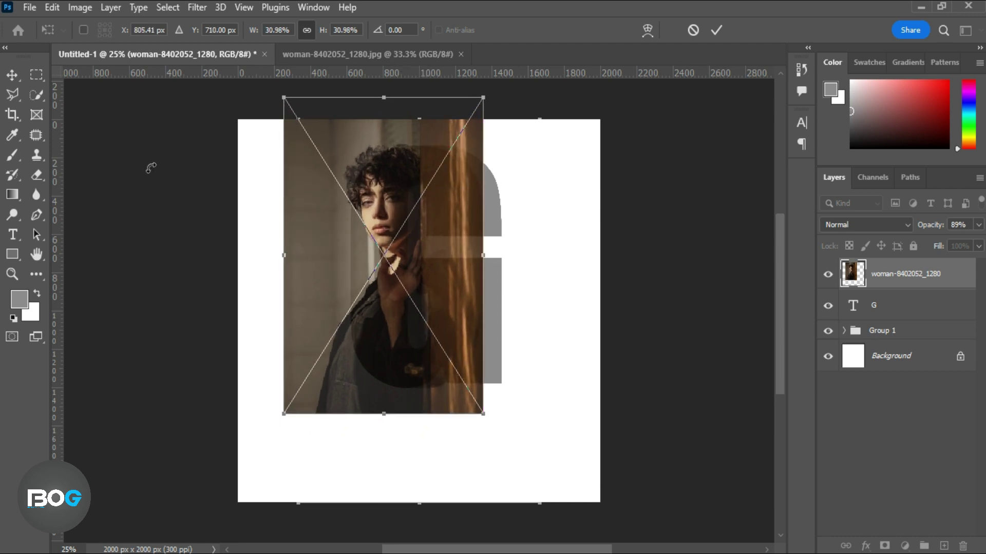
pyautogui.press('Return')
# - Restore the photo's opacity to 100% and clip it to the dark G layer
pyautogui.moveTo(926, 227); pyautogui.dragTo(954, 228)
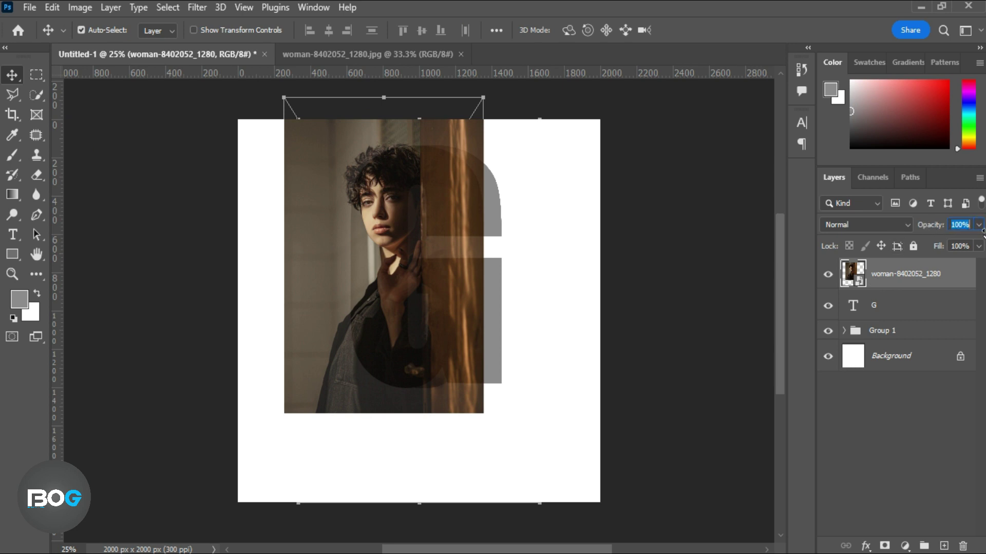
pyautogui.rightClick(965, 279)
pyautogui.click(876, 378)
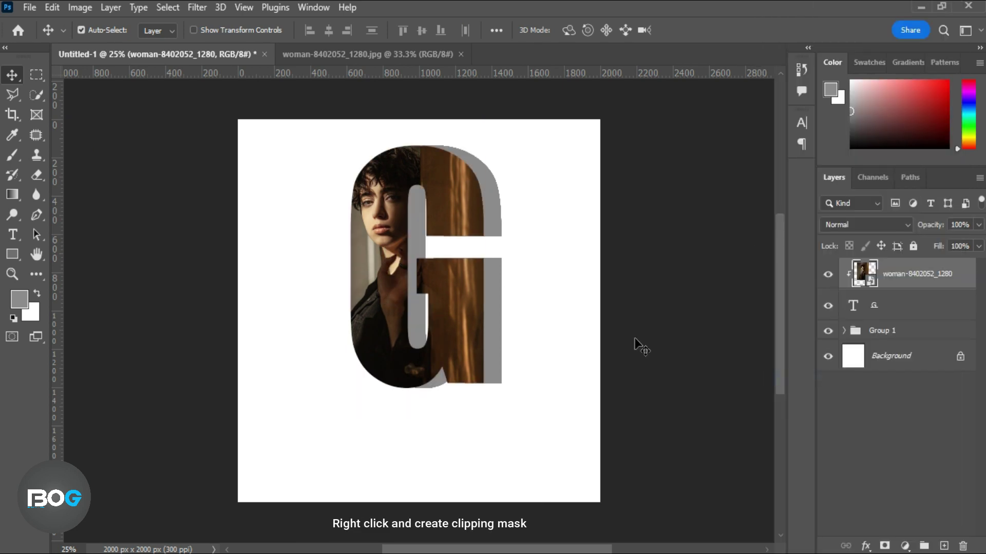
# - Duplicate the photo layer, move the copy between the dark G and Group 1, and clip it to the group
pyautogui.hotkey('ctrl', 'j')
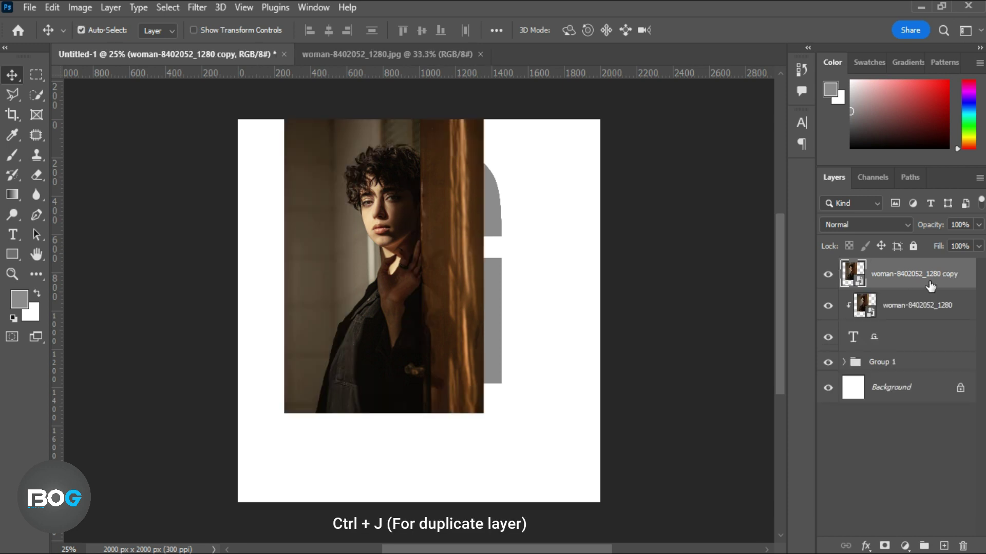
pyautogui.moveTo(954, 282); pyautogui.dragTo(969, 332)
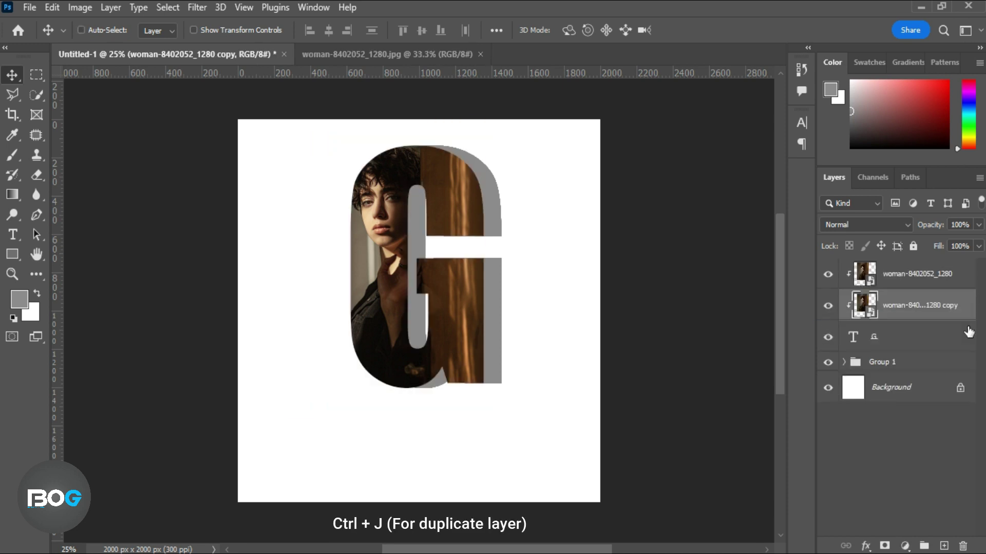
pyautogui.hotkey('ctrl', 'z')
pyautogui.moveTo(962, 282); pyautogui.dragTo(954, 354)
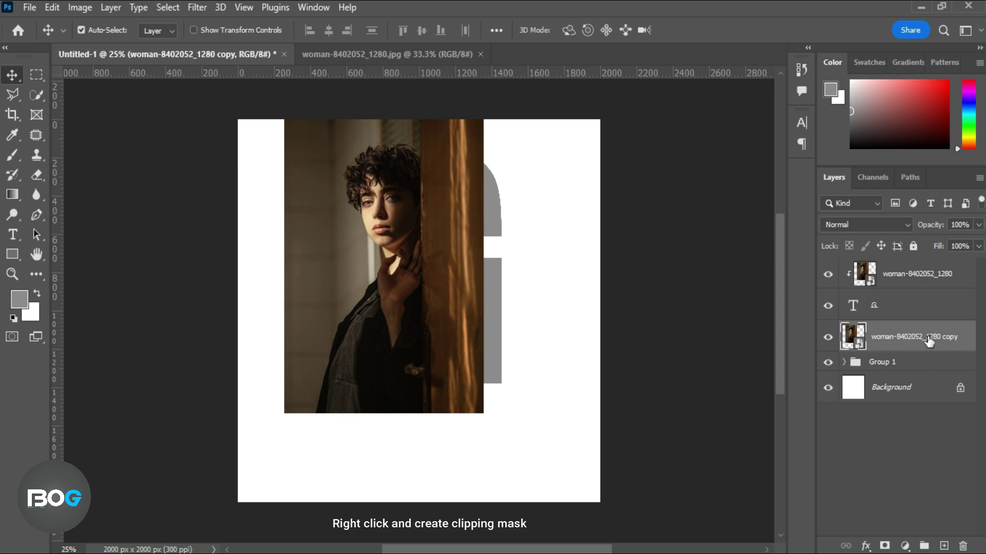
pyautogui.rightClick(929, 342)
pyautogui.click(835, 379)
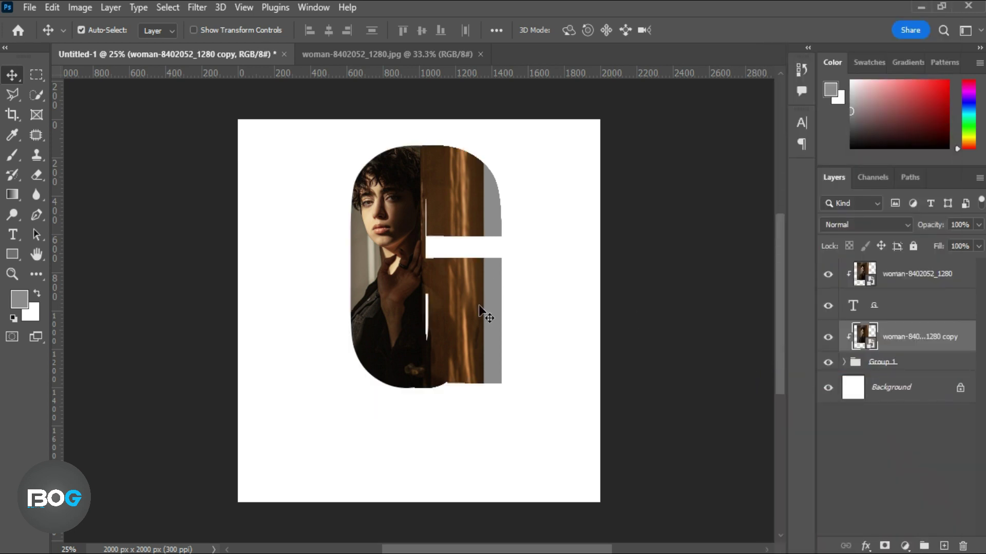
# - Shift the lower photo copy about 100 px right and scale it to about 41% so it covers the letter's side
pyautogui.hotkey('ctrl', 't')
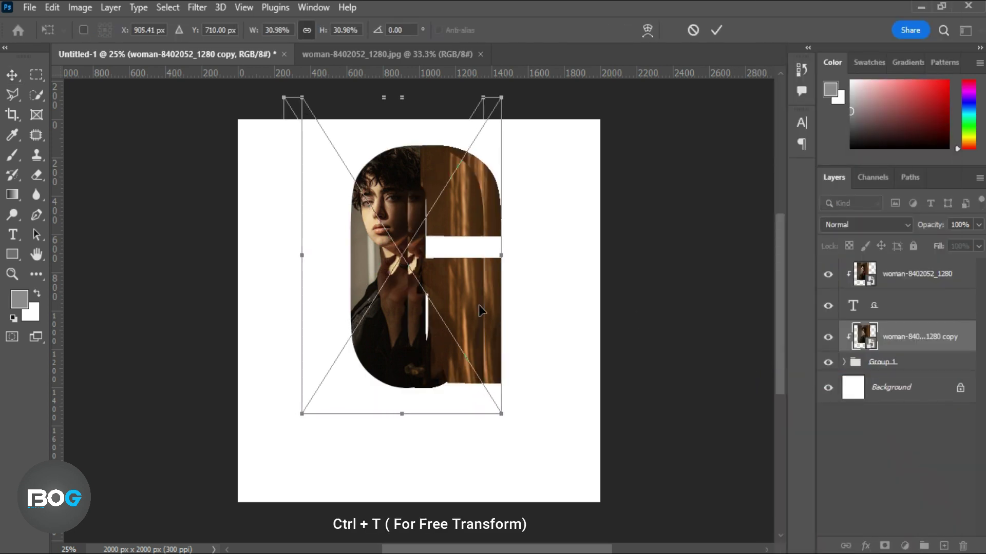
pyautogui.moveTo(302, 255); pyautogui.dragTo(238, 255)
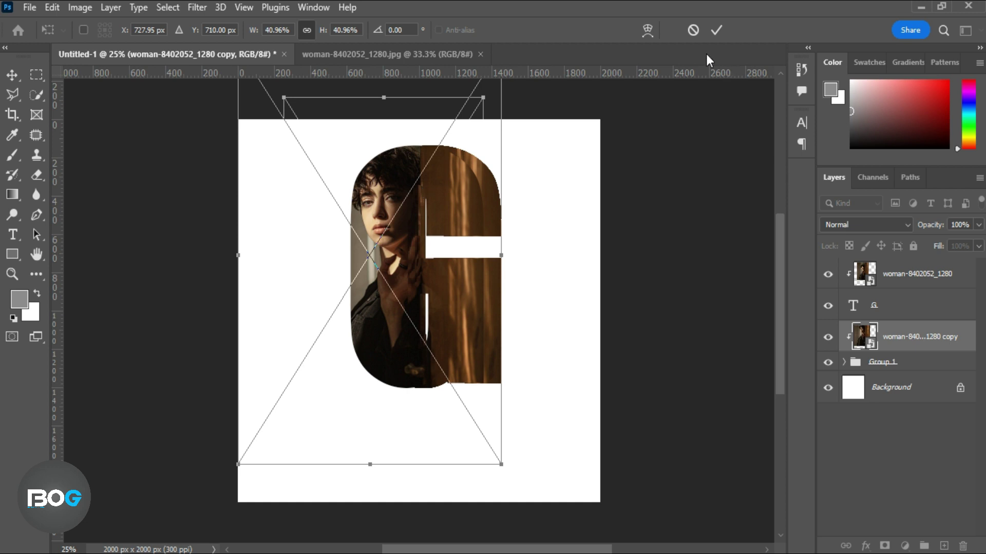
pyautogui.click(716, 30)
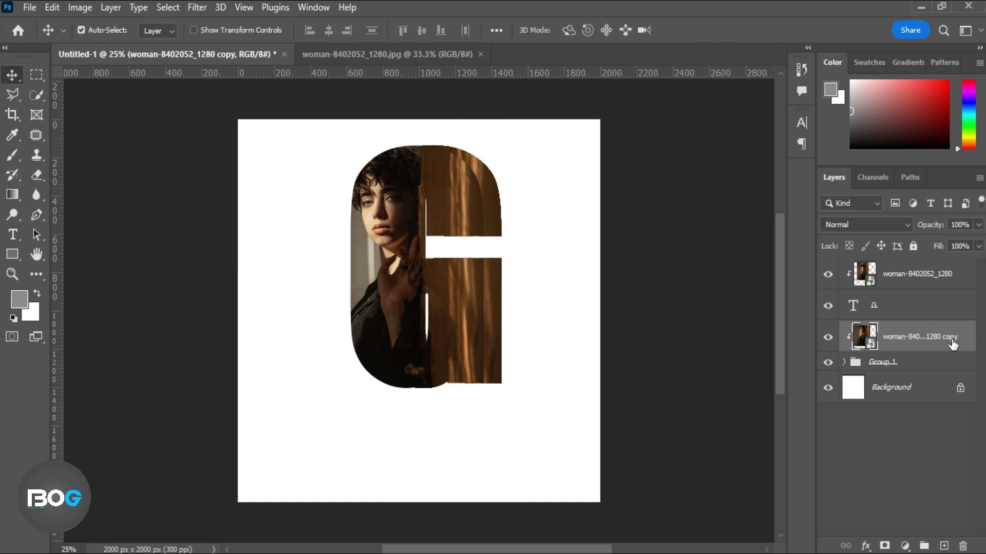
# - Add an Exposure adjustment clipped to the lower photo copy, with exposure -2.00 and gamma correction 0.74
pyautogui.click(905, 546)
pyautogui.click(905, 360)
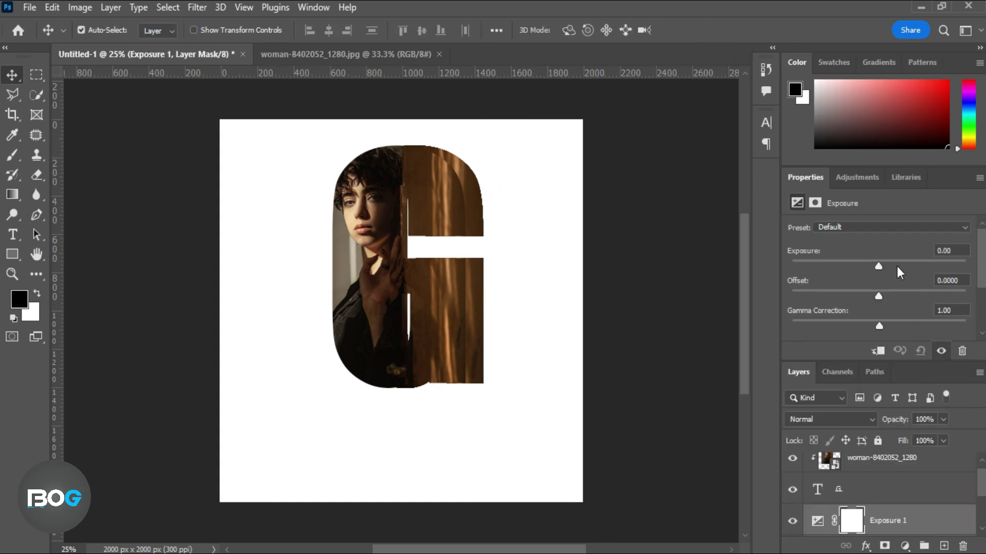
pyautogui.click(878, 351)
pyautogui.moveTo(879, 267); pyautogui.dragTo(851, 276)
pyautogui.moveTo(879, 326); pyautogui.dragTo(896, 326)
pyautogui.moveTo(852, 266); pyautogui.dragTo(855, 269)
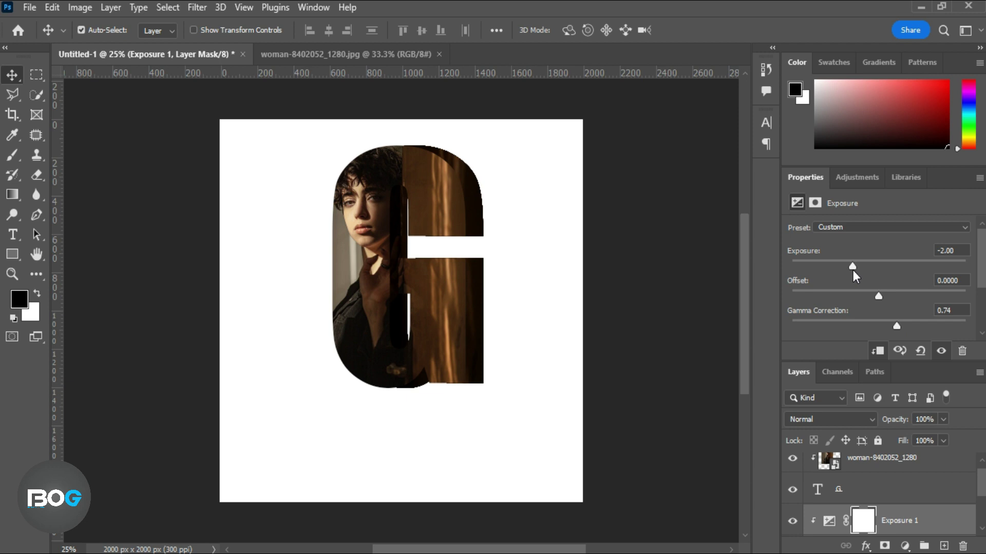
# - Fine-tune the Exposure adjustment's gamma correction and exposure on the letter's side, and close its properties
pyautogui.moveTo(896, 325); pyautogui.dragTo(893, 326)
pyautogui.moveTo(852, 265); pyautogui.dragTo(850, 267)
pyautogui.click(979, 177)
pyautogui.click(939, 301)
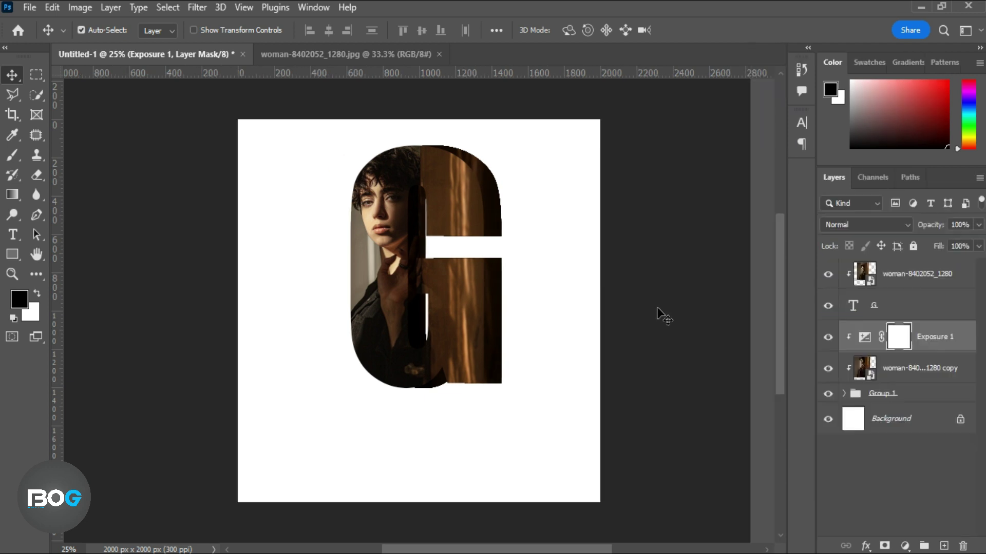
# - Duplicate the top photo layer, select the subject on the copy, and add a layer mask from that selection
pyautogui.click(899, 278)
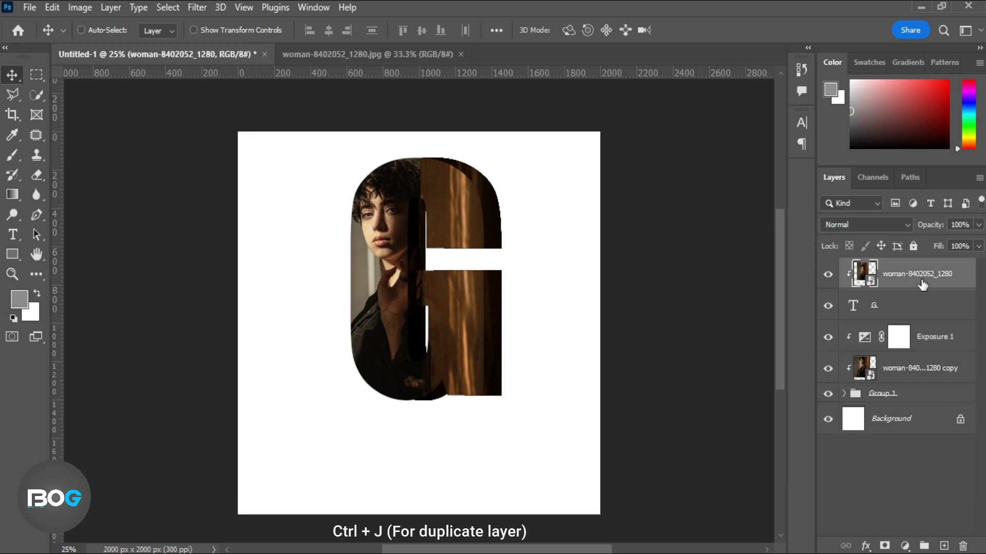
pyautogui.hotkey('ctrl', 'j')
pyautogui.click(36, 94)
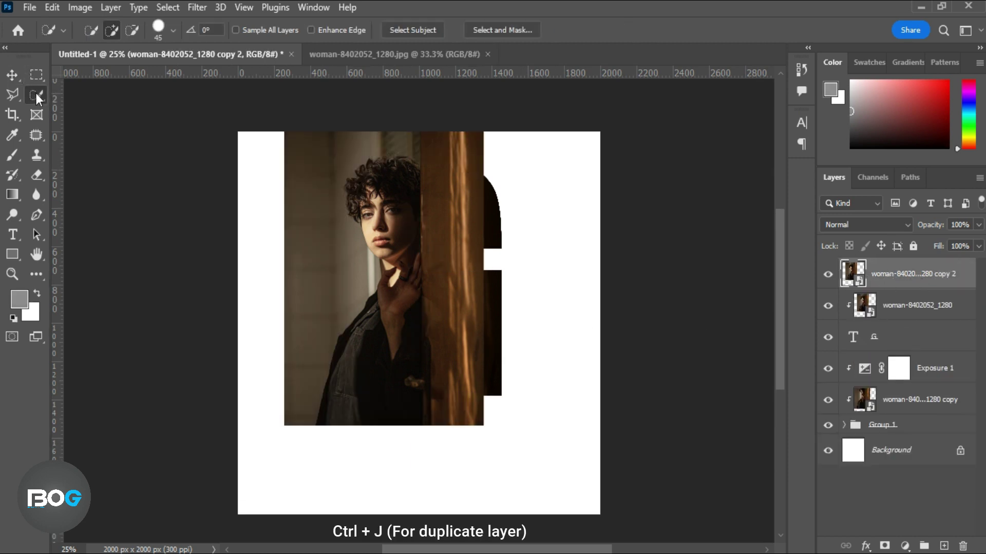
pyautogui.click(413, 29)
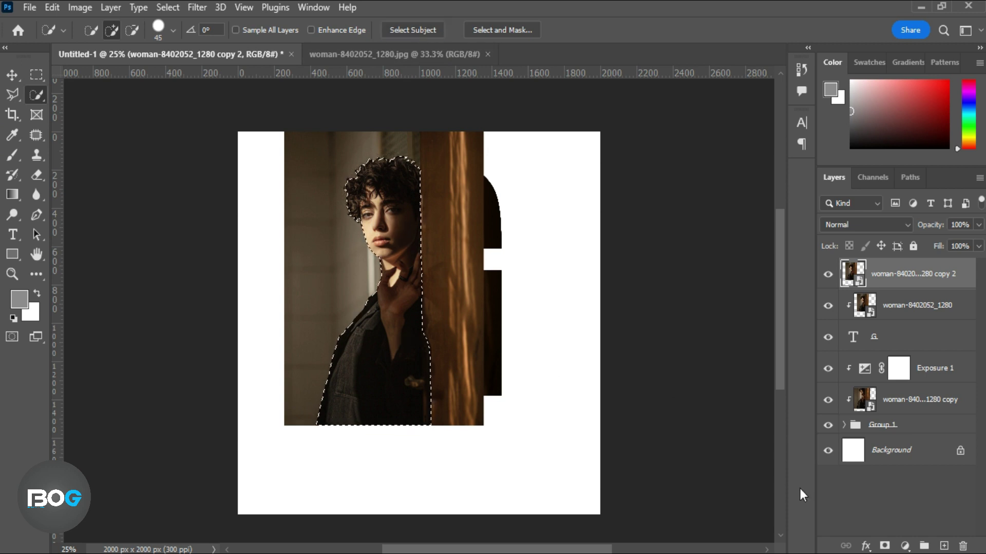
pyautogui.click(884, 546)
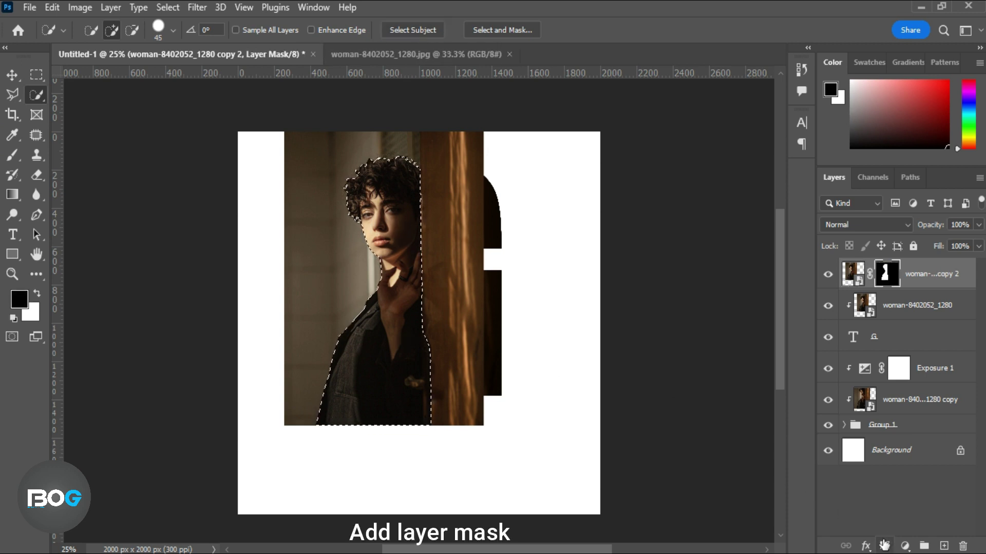
# - Paint black on the copy's mask with a 150 px soft round brush at 100% flow to hide the figure outside the letter's lower part
pyautogui.click(11, 155)
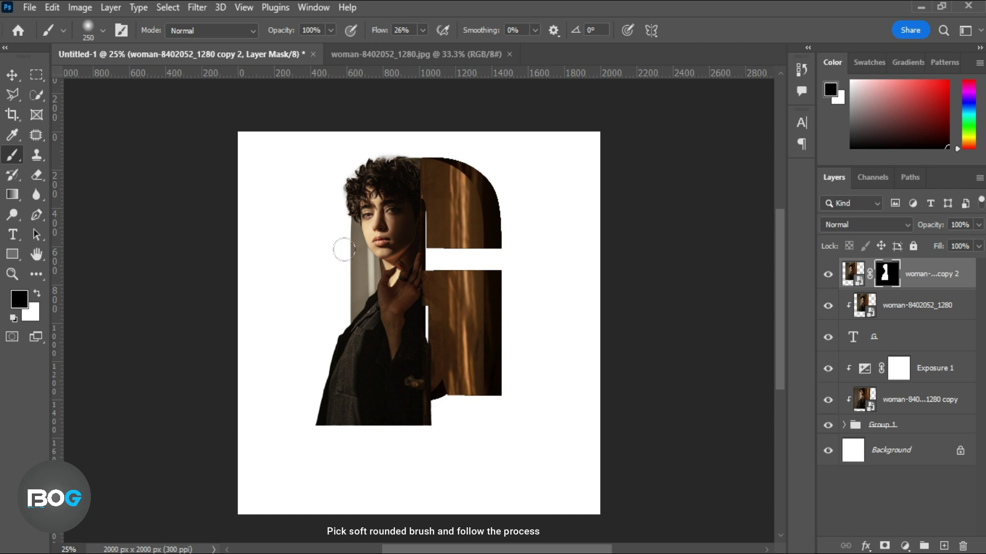
pyautogui.press('[')
pyautogui.press('[')
pyautogui.moveTo(324, 418)
pyautogui.mouseDown()
pyautogui.moveTo(386, 417)
pyautogui.moveTo(284, 427)
pyautogui.moveTo(342, 430)
pyautogui.moveTo(322, 369)
pyautogui.moveTo(344, 349)
pyautogui.moveTo(331, 395)
pyautogui.moveTo(405, 412)
pyautogui.moveTo(323, 391)
pyautogui.moveTo(358, 377)
pyautogui.moveTo(466, 415)
pyautogui.moveTo(420, 389)
pyautogui.moveTo(427, 247)
pyautogui.moveTo(429, 322)
pyautogui.moveTo(422, 272)
pyautogui.moveTo(411, 377)
pyautogui.moveTo(392, 409)
pyautogui.moveTo(426, 389)
pyautogui.moveTo(456, 387)
pyautogui.mouseUp()
pyautogui.click(402, 30)
pyautogui.write('100')
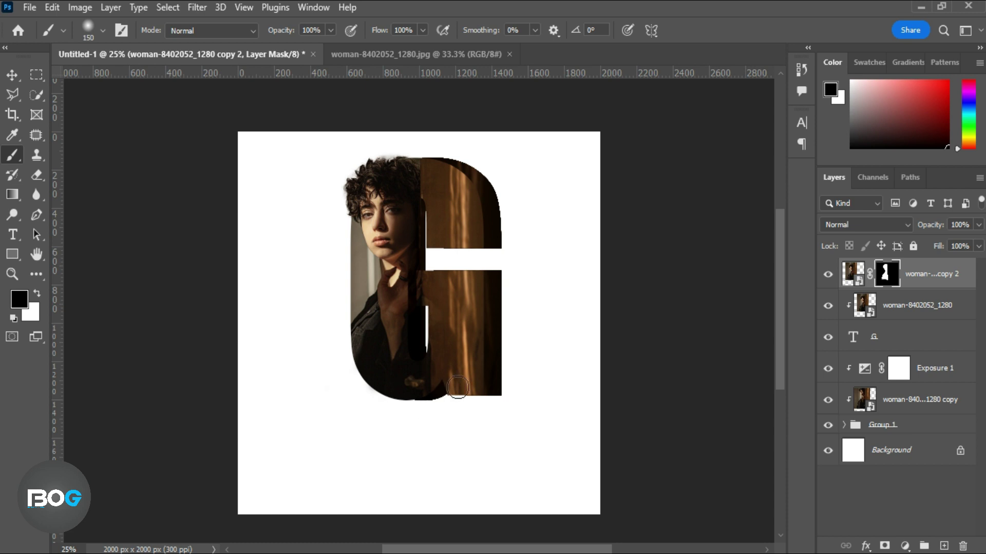
# - Group all layers from the masked photo copy down to Group 1 and name the group manipulation
pyautogui.click(961, 279)
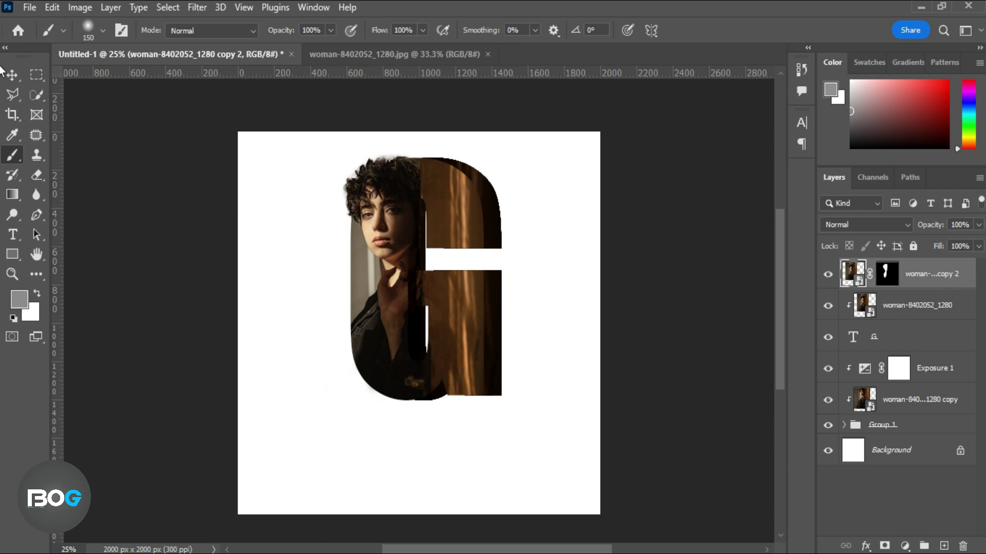
pyautogui.press('v')
pyautogui.keyDown('shift'); pyautogui.click(949, 431); pyautogui.keyUp('shift')
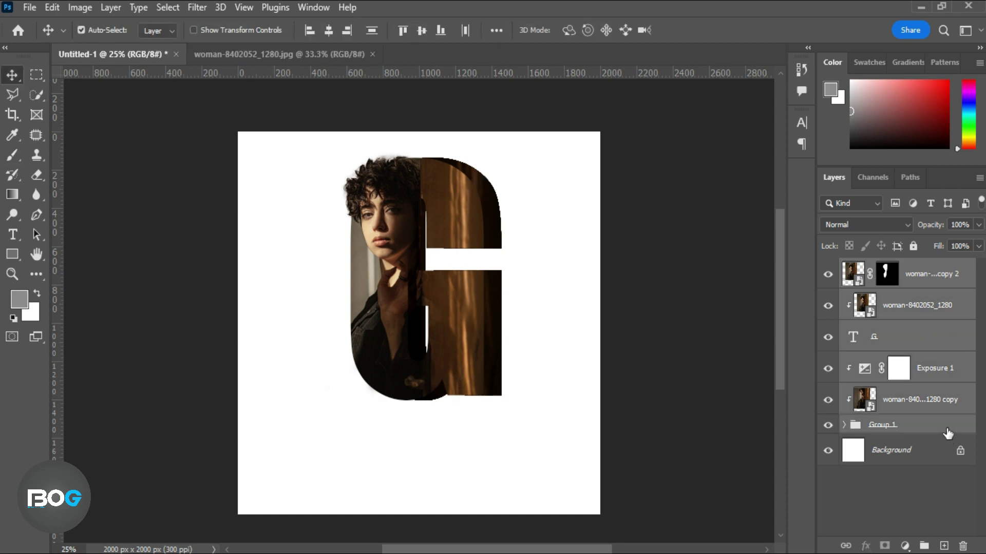
pyautogui.hotkey('ctrl', 'g')
pyautogui.doubleClick(891, 268)
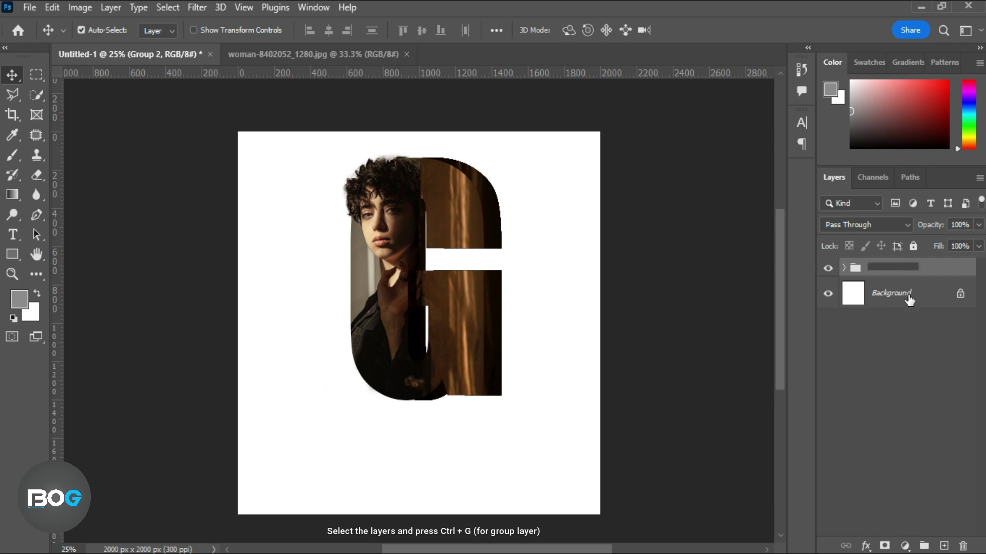
pyautogui.write('manipulation')
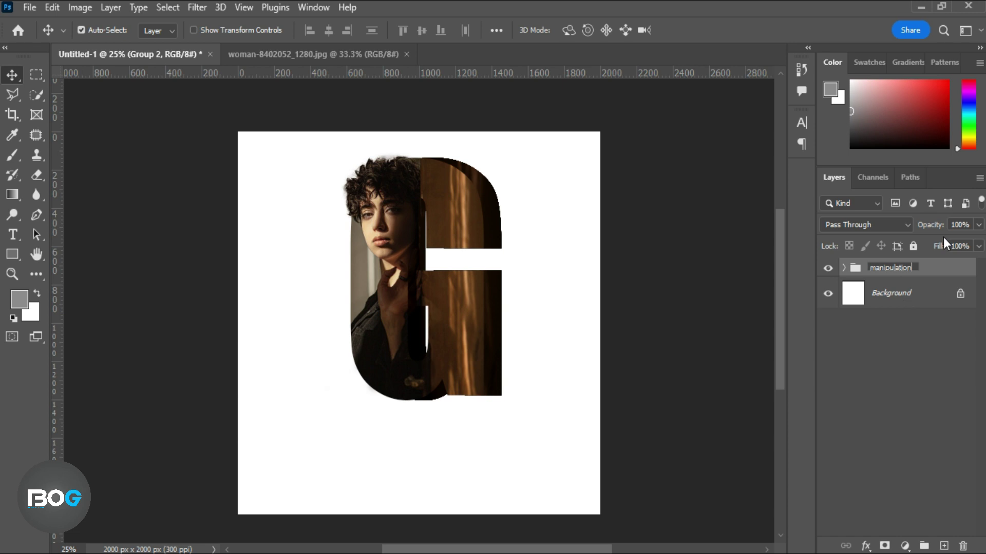
pyautogui.click(945, 275)
# - Duplicate the manipulation group and add a new empty layer directly above the Background
pyautogui.hotkey('ctrl', 'j')
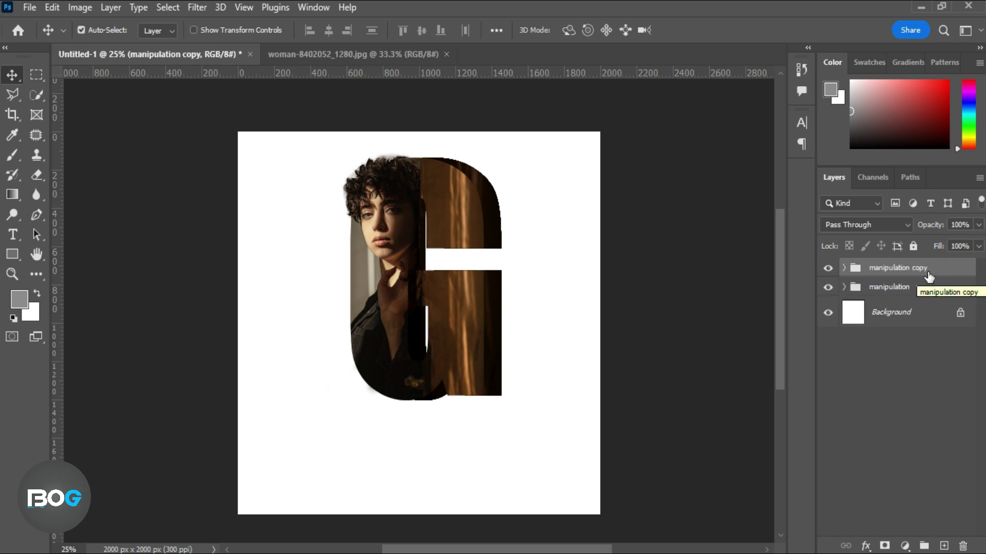
pyautogui.click(931, 287)
pyautogui.click(933, 314)
pyautogui.click(945, 544)
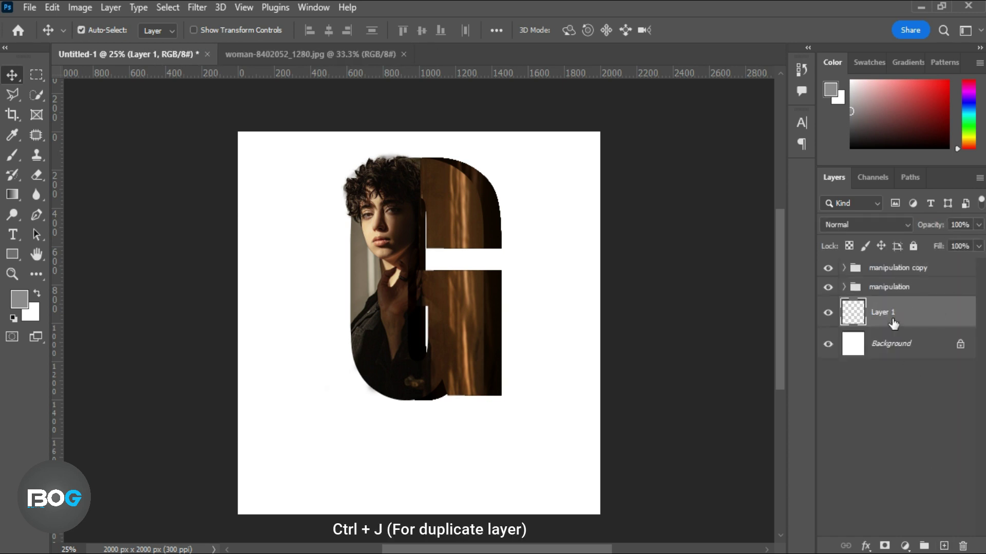
# - Set a near-black foreground color and flatten the soft round brush tip into a wide ellipse of 1457 px with 0% hardness
pyautogui.click(12, 134)
pyautogui.click(19, 299)
pyautogui.click(655, 276)
pyautogui.click(932, 86)
pyautogui.press('b')
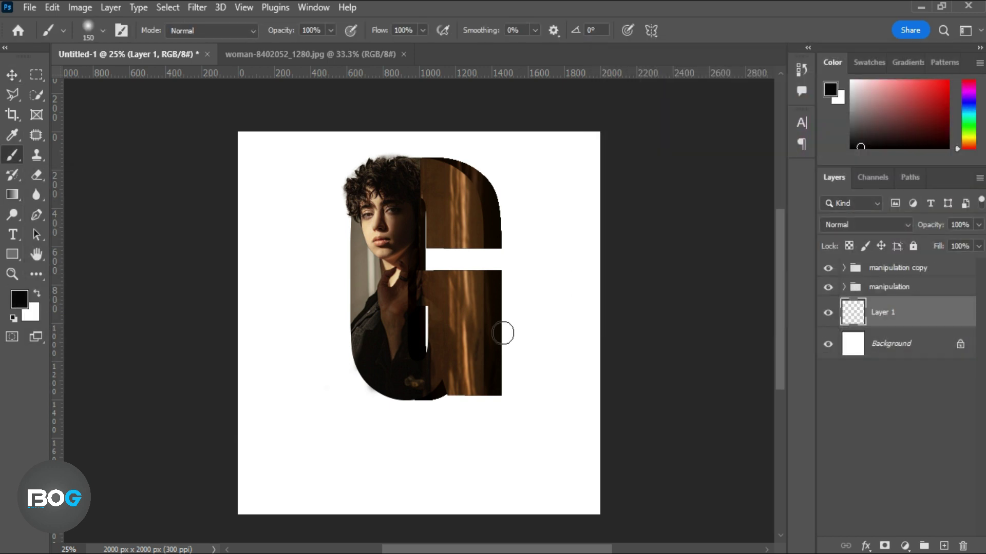
pyautogui.rightClick(435, 380)
pyautogui.moveTo(478, 327); pyautogui.dragTo(477, 323)
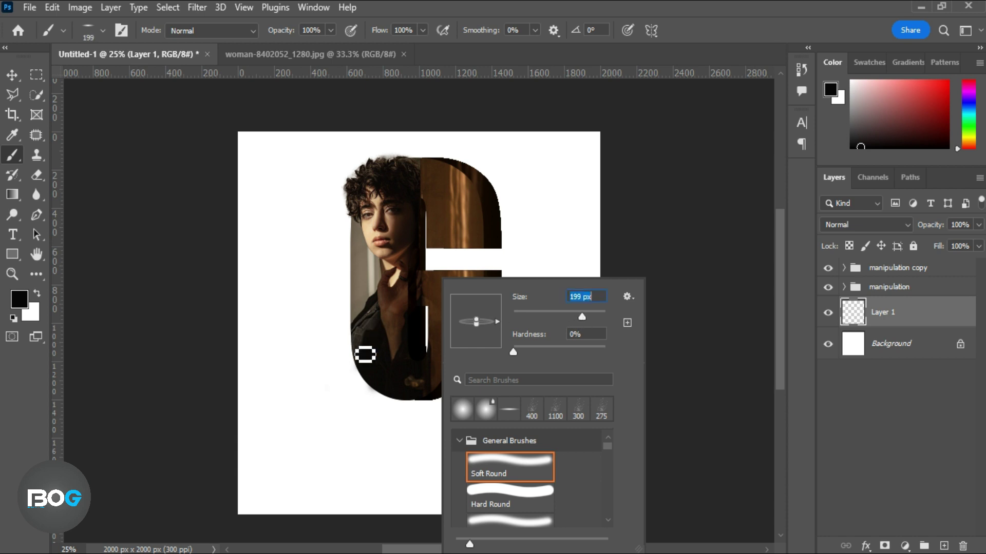
pyautogui.moveTo(586, 317); pyautogui.dragTo(599, 316)
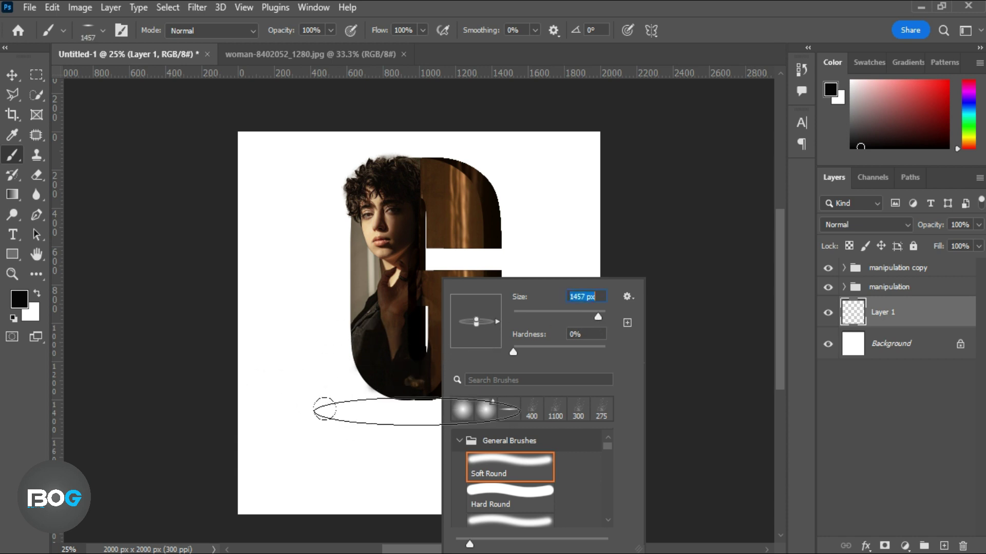
# - Stamp a soft elliptical shadow beneath the letter on Layer 1 and adjust the layer's blend mode and opacity
pyautogui.click(423, 414)
pyautogui.hotkey('ctrl', 'z')
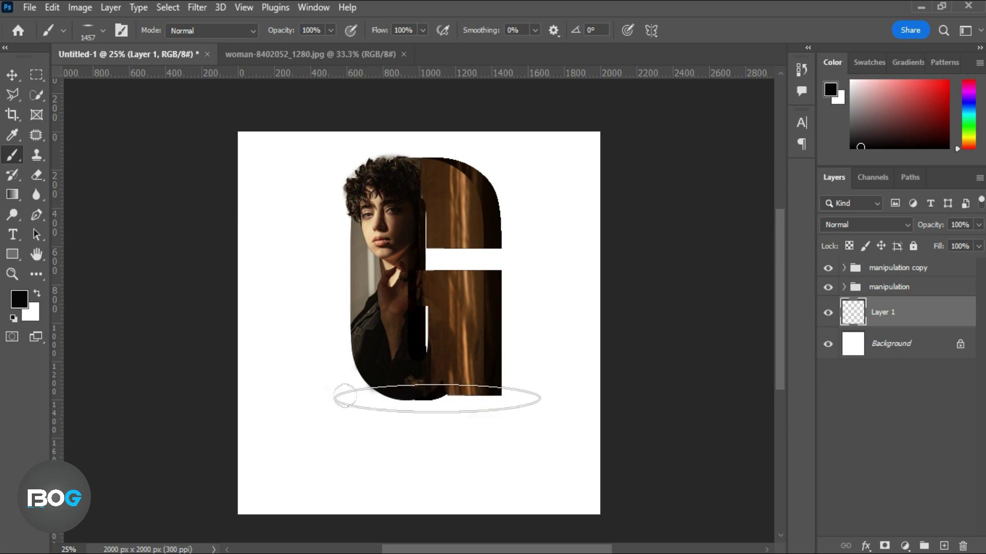
pyautogui.click(430, 399)
pyautogui.press('v')
pyautogui.click(895, 224)
pyautogui.click(894, 233)
pyautogui.moveTo(935, 226); pyautogui.dragTo(931, 231)
# - Place the manipulation copy group below the manipulation group, shift it beneath the letter, and flip it vertically
pyautogui.click(940, 274)
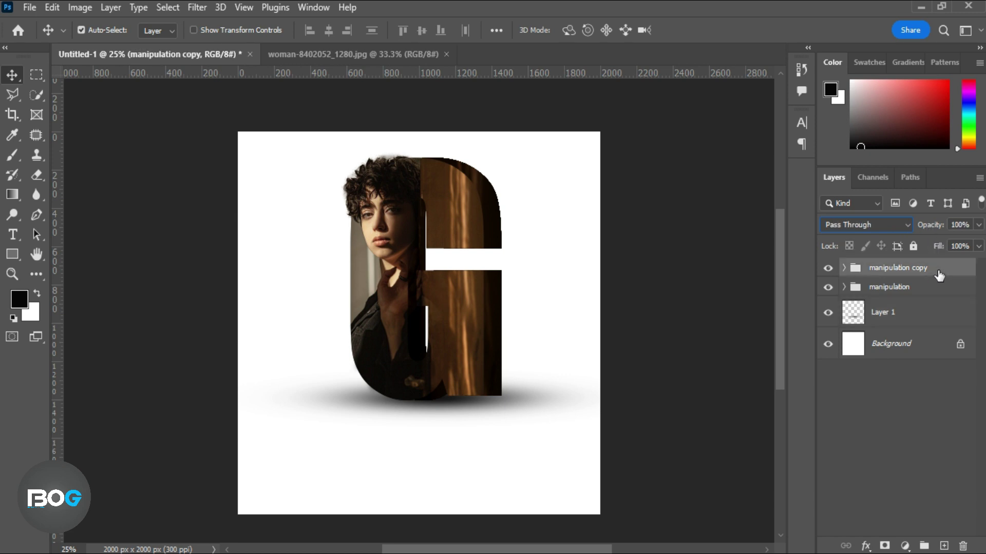
pyautogui.moveTo(939, 272); pyautogui.dragTo(914, 294)
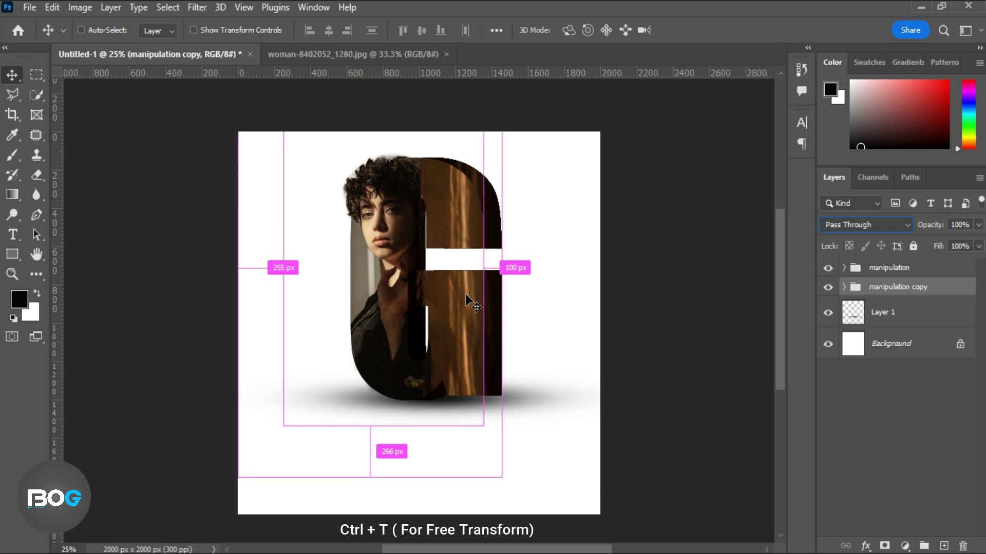
pyautogui.hotkey('ctrl', 't')
pyautogui.moveTo(460, 318); pyautogui.dragTo(478, 475)
pyautogui.rightClick(461, 461)
pyautogui.click(475, 451)
# - Nudge the flipped copy to X 736 px, Y 2100 px so it meets the letter's base, and apply the transform
pyautogui.press('Down')
pyautogui.press('Down')
pyautogui.press('Down')
pyautogui.press('Right')
pyautogui.press('Right')
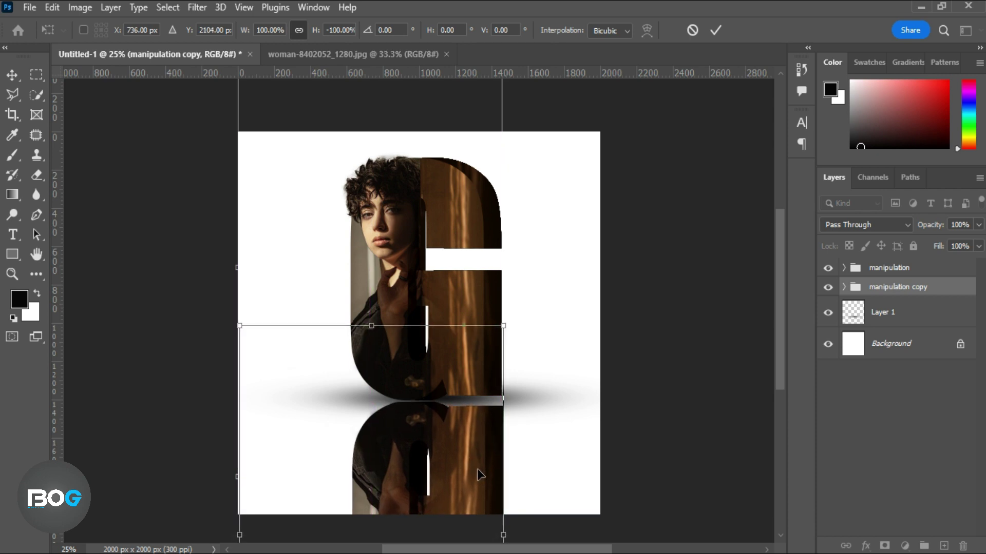
pyautogui.press('Up')
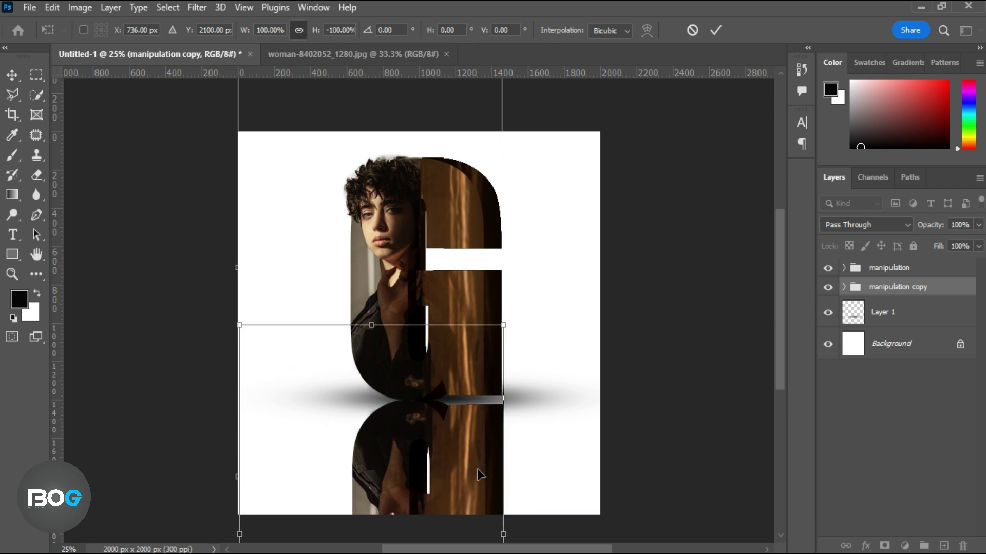
pyautogui.press('Return')
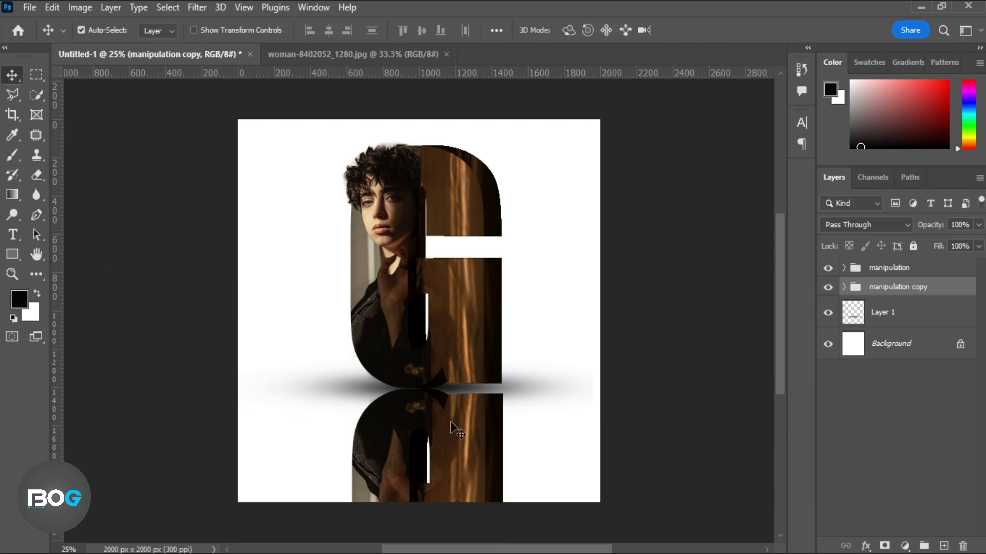
# - Add a layer mask to the manipulation copy group and draw an unreversed linear gradient at 77% opacity to fade the reflection downward
pyautogui.click(884, 545)
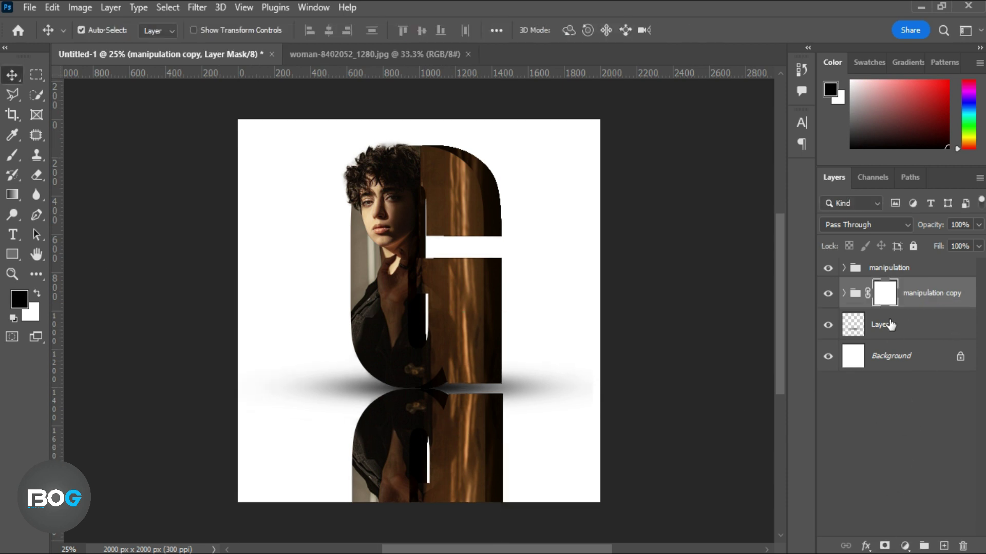
pyautogui.click(12, 194)
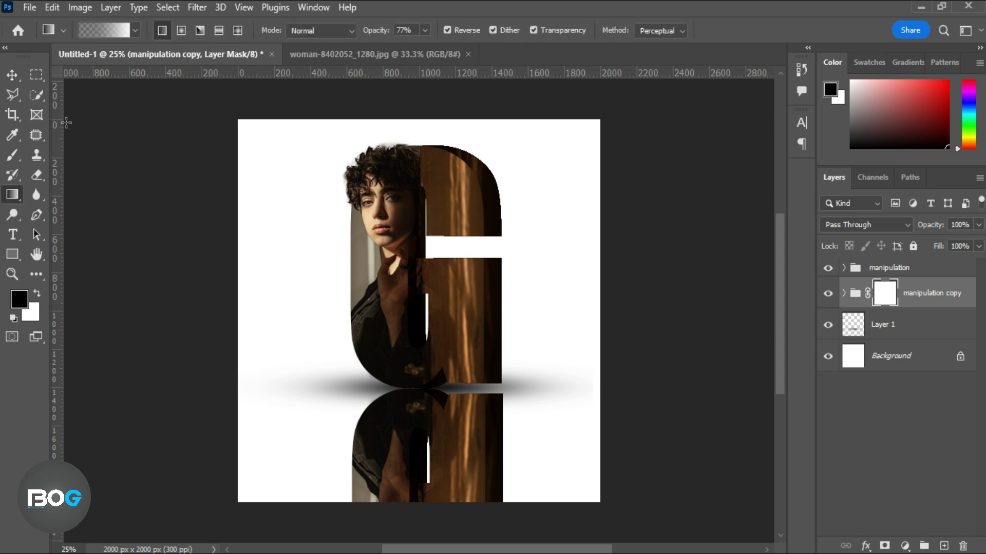
pyautogui.click(99, 34)
pyautogui.click(901, 45)
pyautogui.moveTo(431, 418); pyautogui.dragTo(435, 390)
pyautogui.hotkey('ctrl', 'z')
pyautogui.click(447, 31)
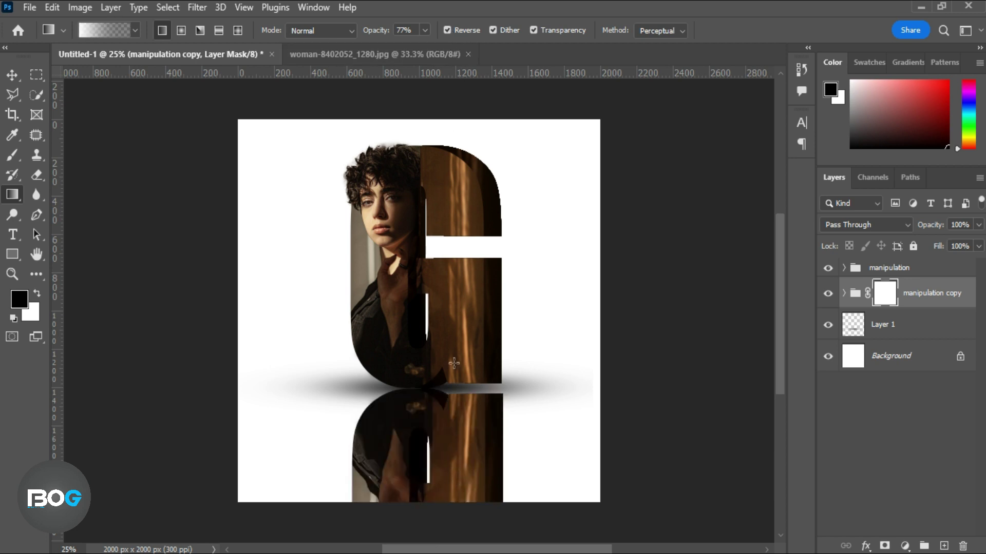
pyautogui.click(448, 31)
pyautogui.moveTo(433, 459); pyautogui.dragTo(433, 398)
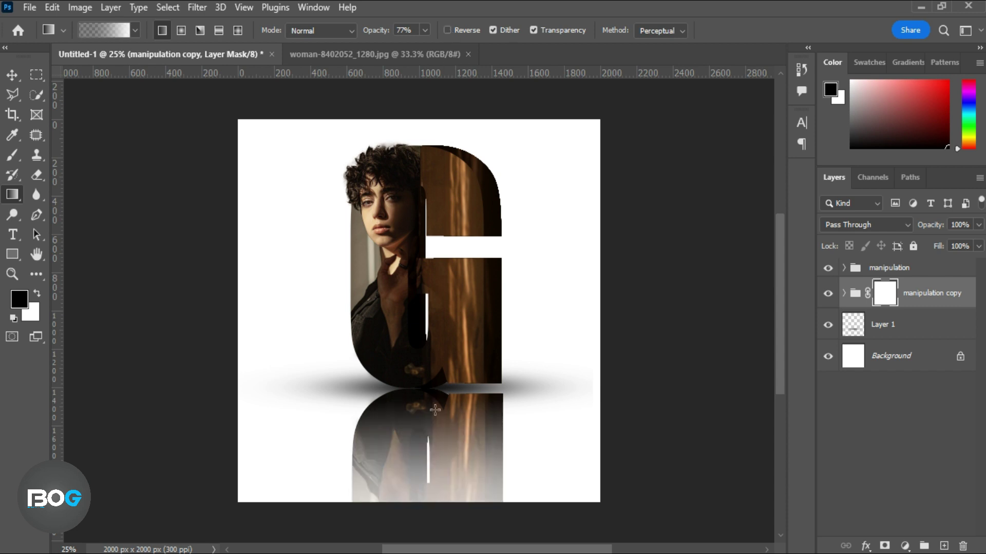
# - Lower the opacity of the manipulation copy group to 74%
pyautogui.moveTo(929, 229); pyautogui.dragTo(919, 230)
pyautogui.click(855, 293)
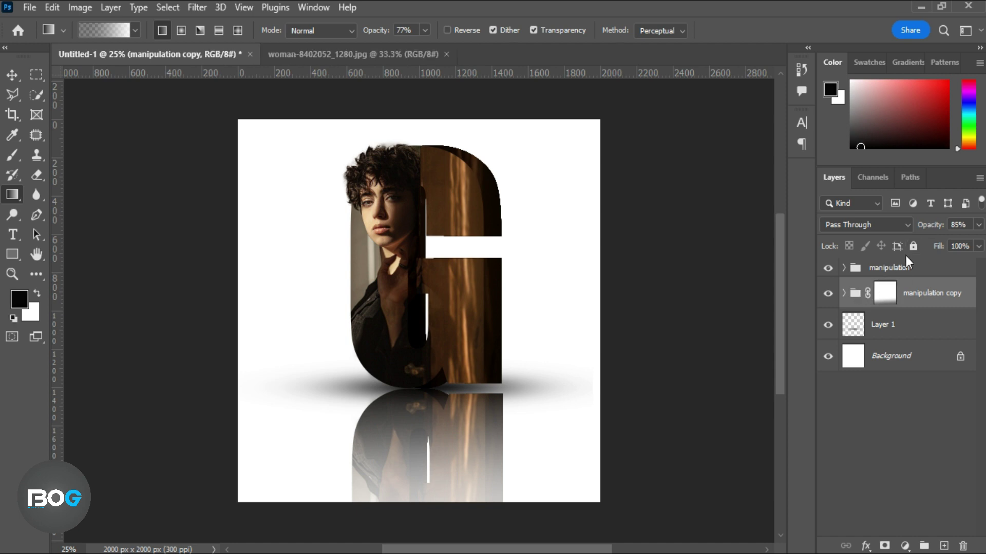
pyautogui.moveTo(929, 226); pyautogui.dragTo(919, 228)
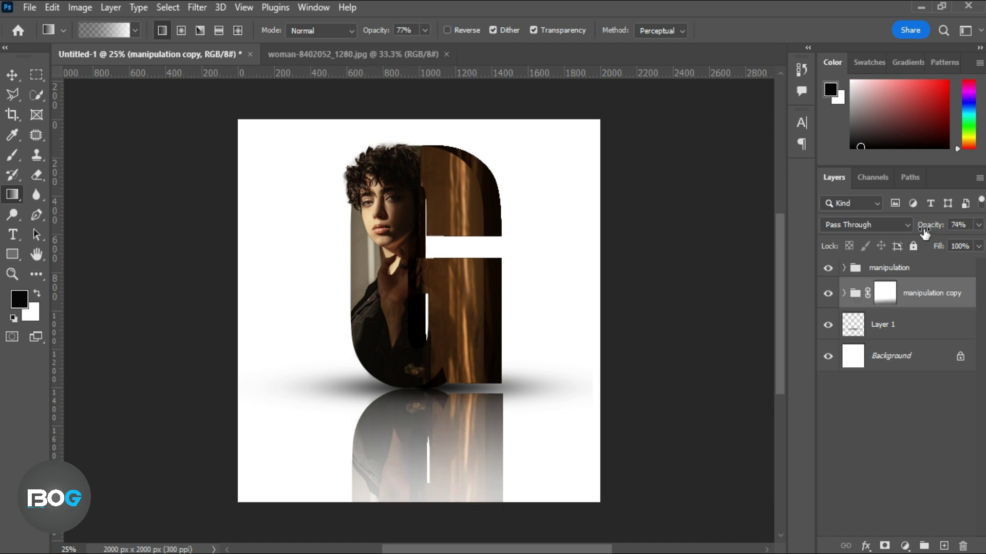
# - Add a Gradient Fill layer above the Background using the Black, White preset
pyautogui.click(922, 330)
pyautogui.click(923, 360)
pyautogui.click(905, 546)
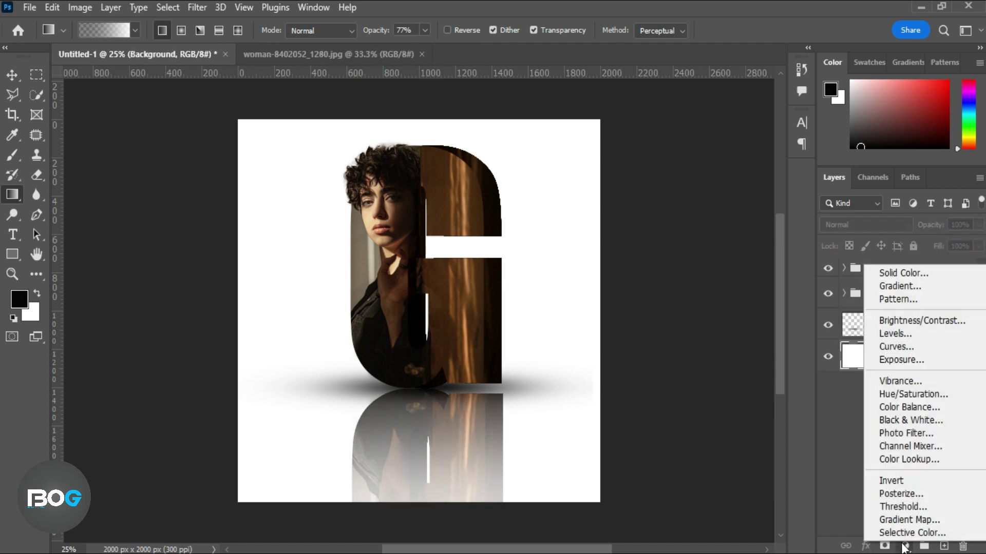
pyautogui.click(912, 286)
pyautogui.click(802, 100)
pyautogui.click(635, 59)
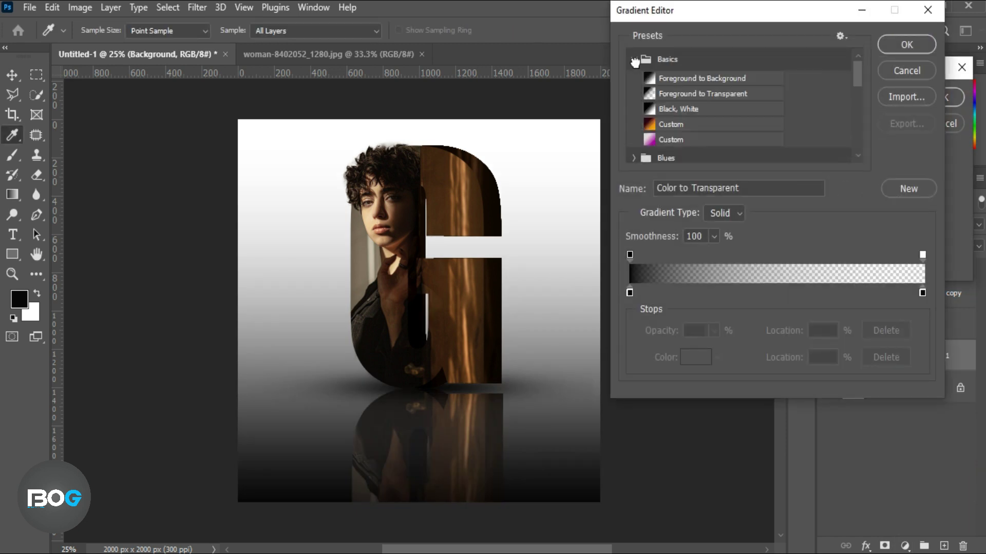
pyautogui.click(660, 110)
pyautogui.click(891, 49)
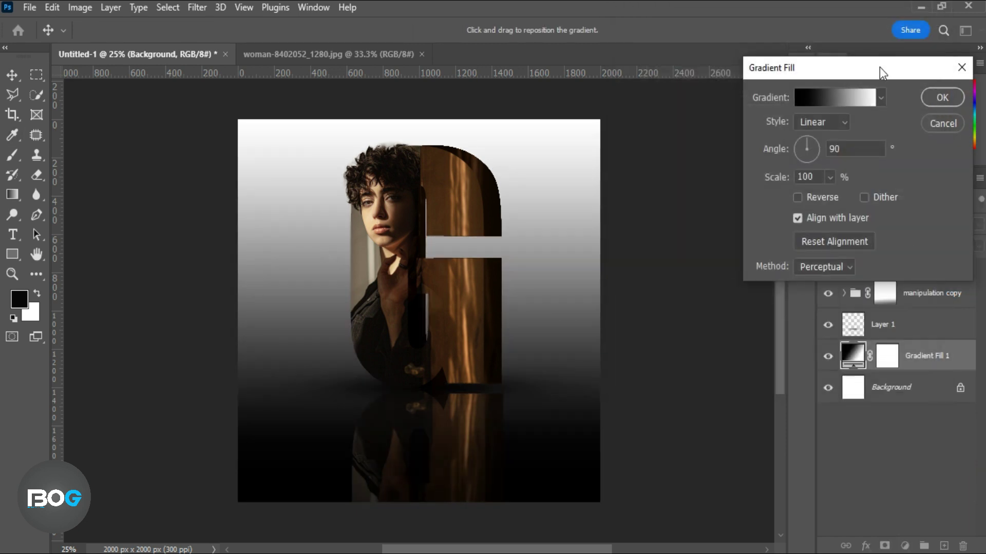
# - Change the gradient's black stop to a dark brown sampled from the letter's side, adjusted to 341c08
pyautogui.click(842, 99)
pyautogui.click(630, 292)
pyautogui.click(693, 356)
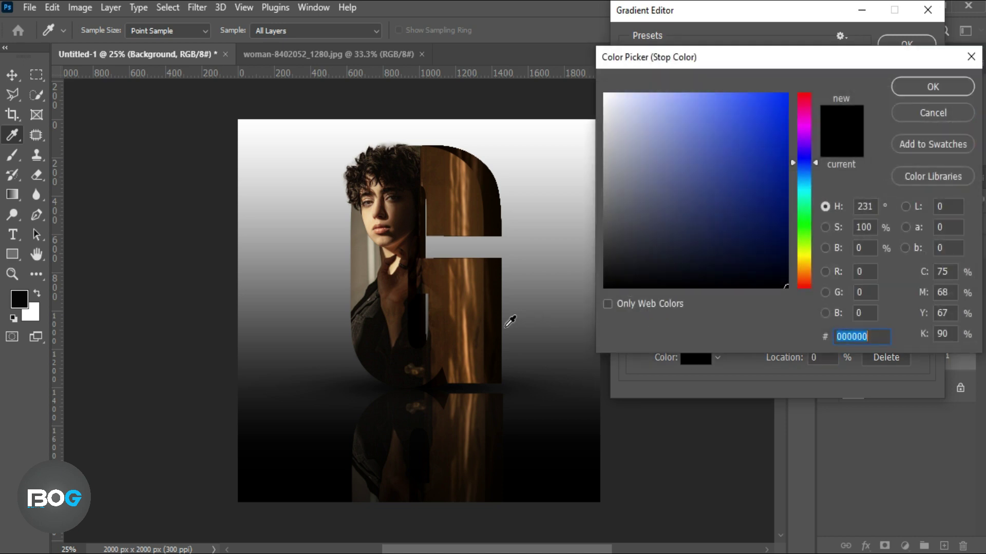
pyautogui.click(495, 327)
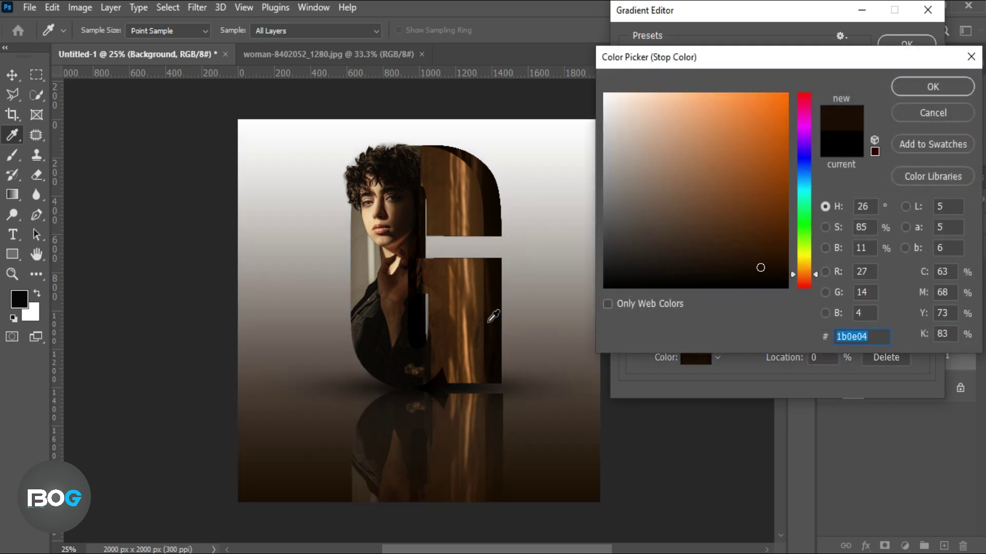
pyautogui.click(457, 330)
pyautogui.moveTo(745, 248); pyautogui.dragTo(758, 248)
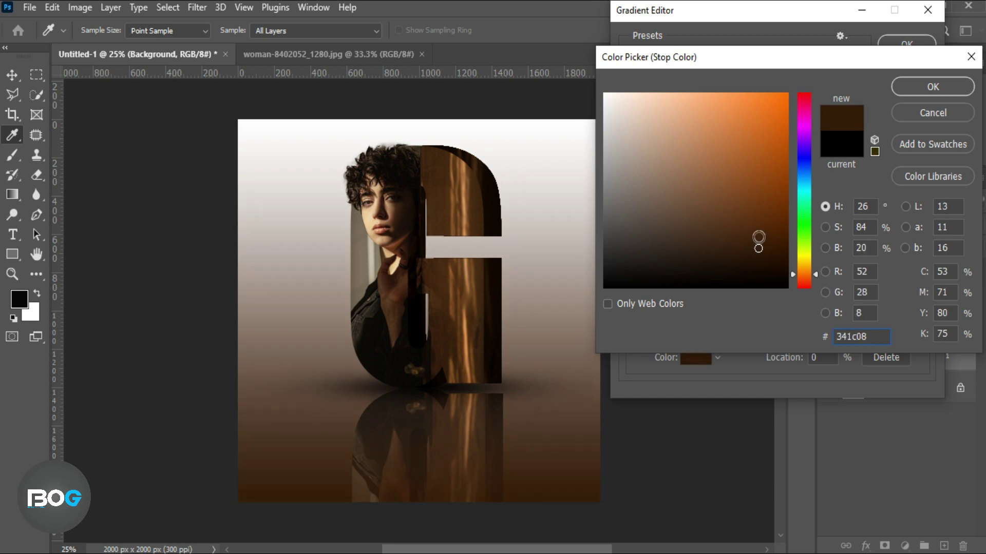
pyautogui.click(908, 98)
# - Change the gradient's white end stop to a brown sampled from the letter's side, adjusted to 874f19
pyautogui.click(923, 292)
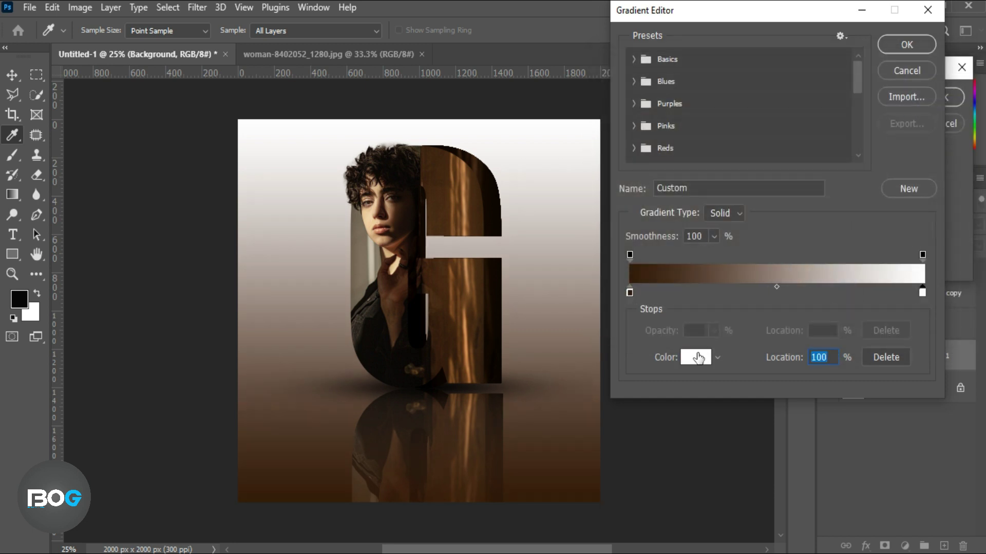
pyautogui.click(696, 357)
pyautogui.click(464, 333)
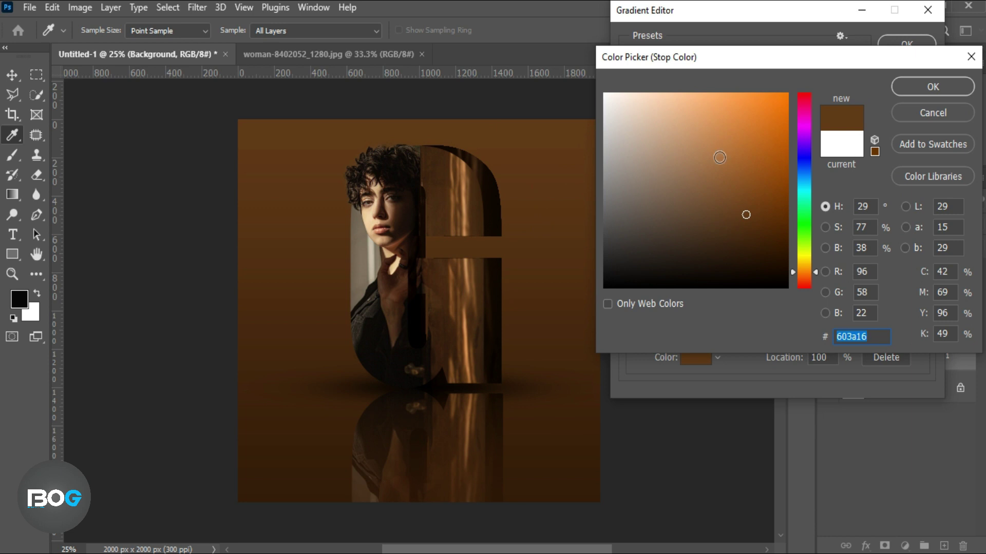
pyautogui.moveTo(753, 195); pyautogui.dragTo(753, 185)
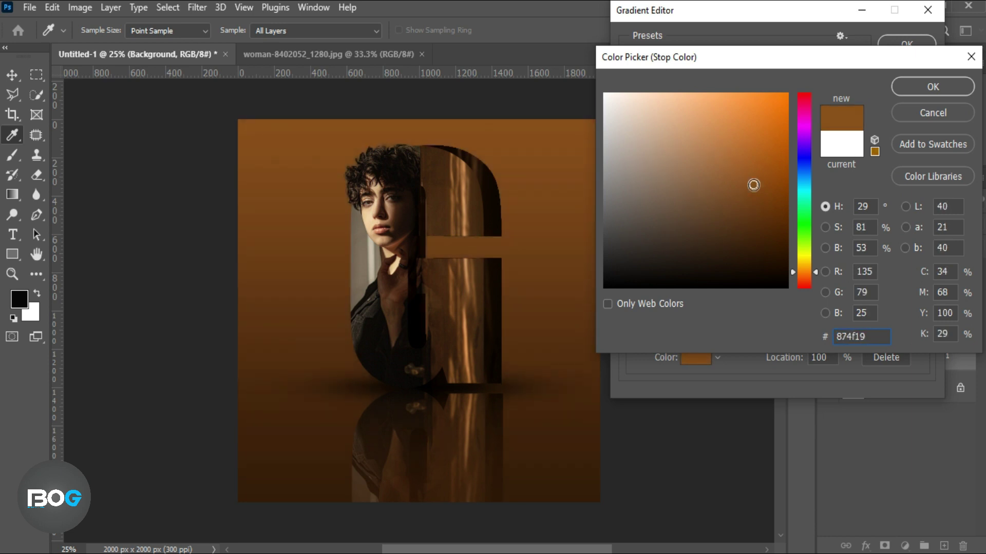
pyautogui.click(904, 88)
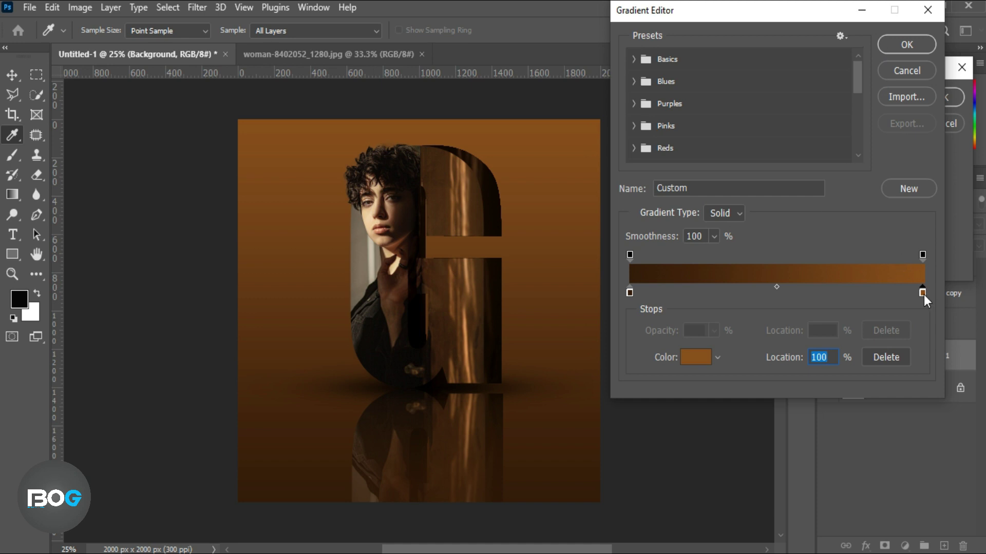
# - Duplicate the brown end stop to 62% along the gradient, adjust the midpoint before it, and recolour the new stop to 905926
pyautogui.moveTo(923, 295); pyautogui.dragTo(812, 297)
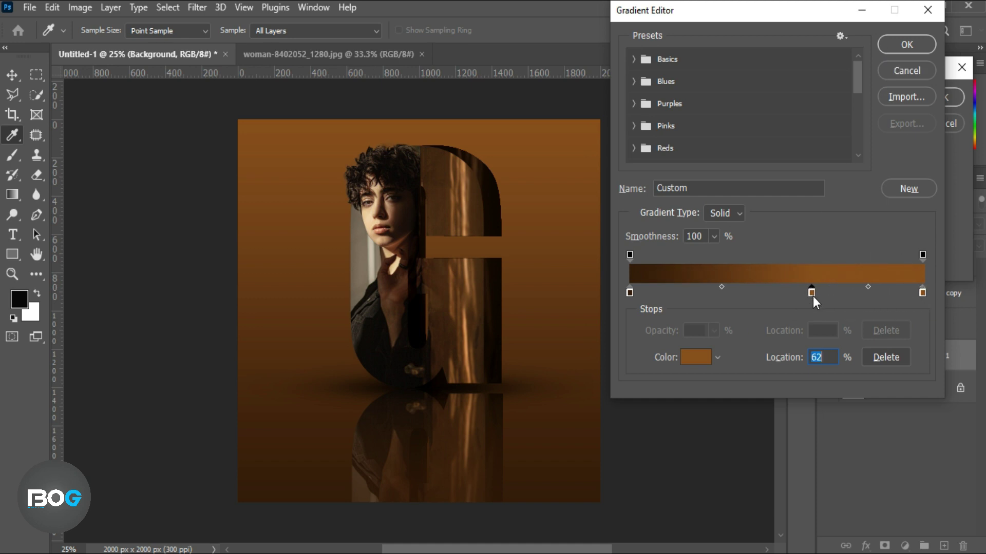
pyautogui.moveTo(724, 293)
pyautogui.mouseDown()
pyautogui.moveTo(733, 290)
pyautogui.moveTo(731, 306)
pyautogui.moveTo(729, 287)
pyautogui.mouseUp()
pyautogui.click(811, 292)
pyautogui.click(697, 356)
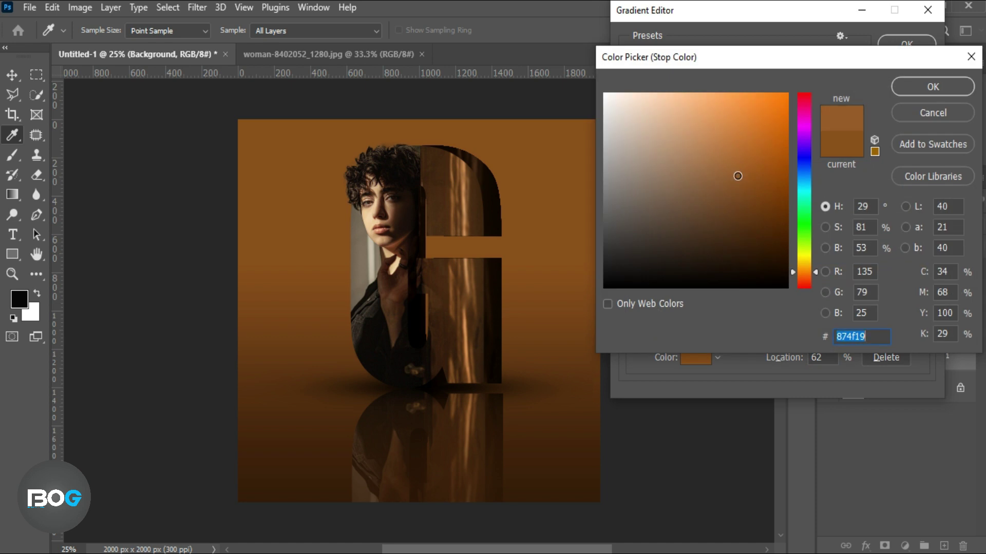
pyautogui.click(736, 170)
pyautogui.moveTo(738, 171); pyautogui.dragTo(743, 180)
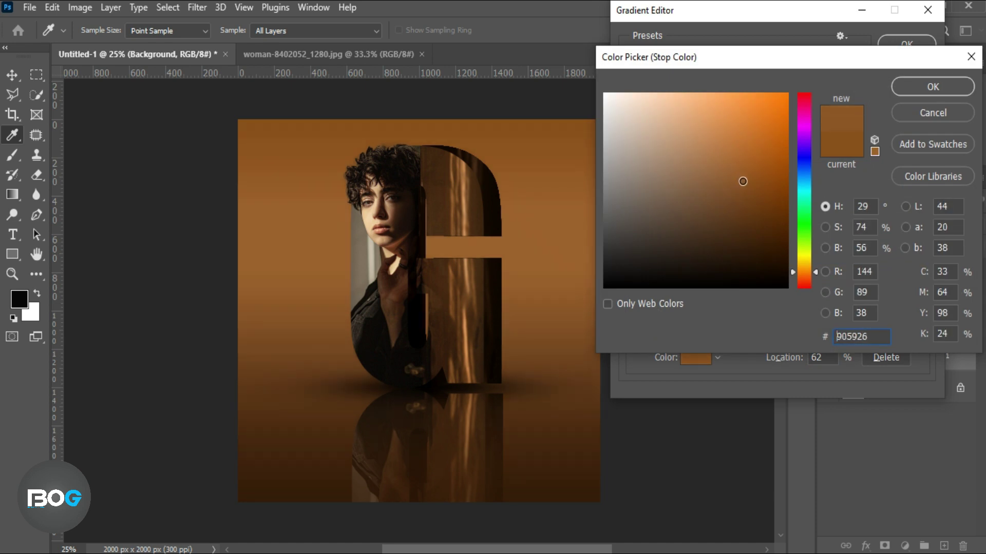
pyautogui.click(900, 89)
# - Lighten the brown colour of the gradient's stop at 100% and apply the gradient fill
pyautogui.click(919, 291)
pyautogui.click(697, 358)
pyautogui.moveTo(715, 161); pyautogui.dragTo(729, 161)
pyautogui.click(906, 88)
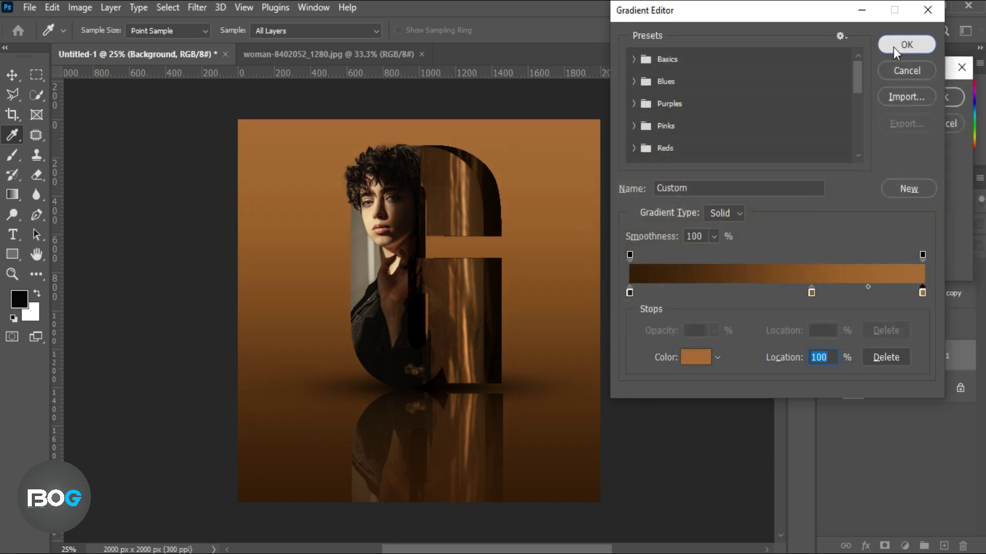
pyautogui.click(898, 45)
pyautogui.click(942, 93)
# - On a new layer above the manipulation group, paint a soft light-orange glow at the canvas's upper-left corner with a 1457 px brush
pyautogui.click(914, 272)
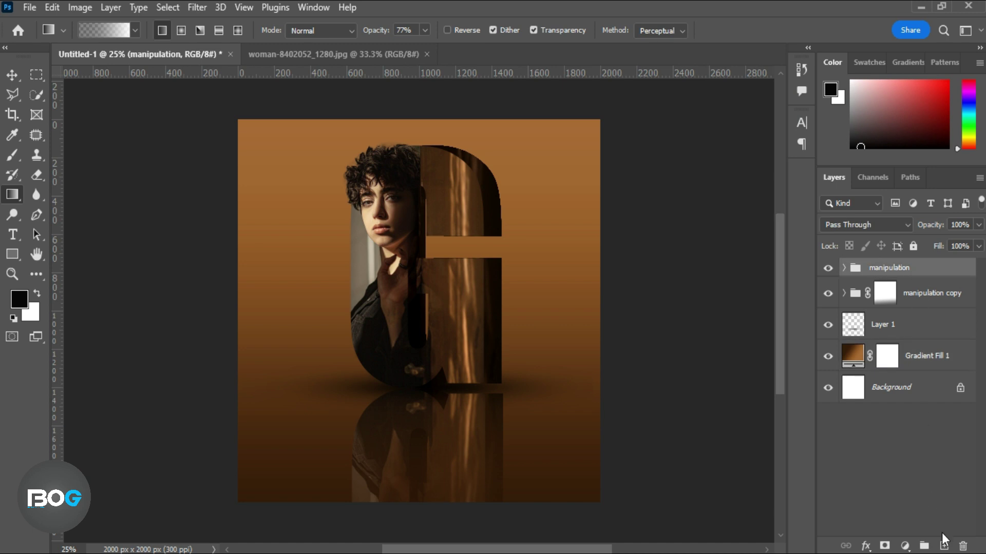
pyautogui.click(943, 546)
pyautogui.press('b')
pyautogui.rightClick(342, 204)
pyautogui.moveTo(377, 251); pyautogui.dragTo(379, 298)
pyautogui.click(21, 300)
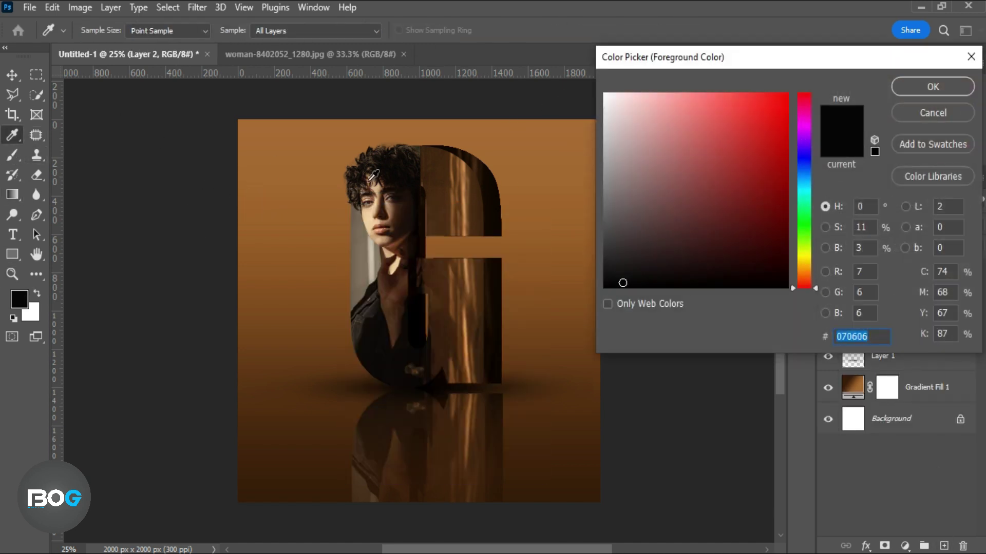
pyautogui.click(329, 149)
pyautogui.click(729, 111)
pyautogui.click(905, 90)
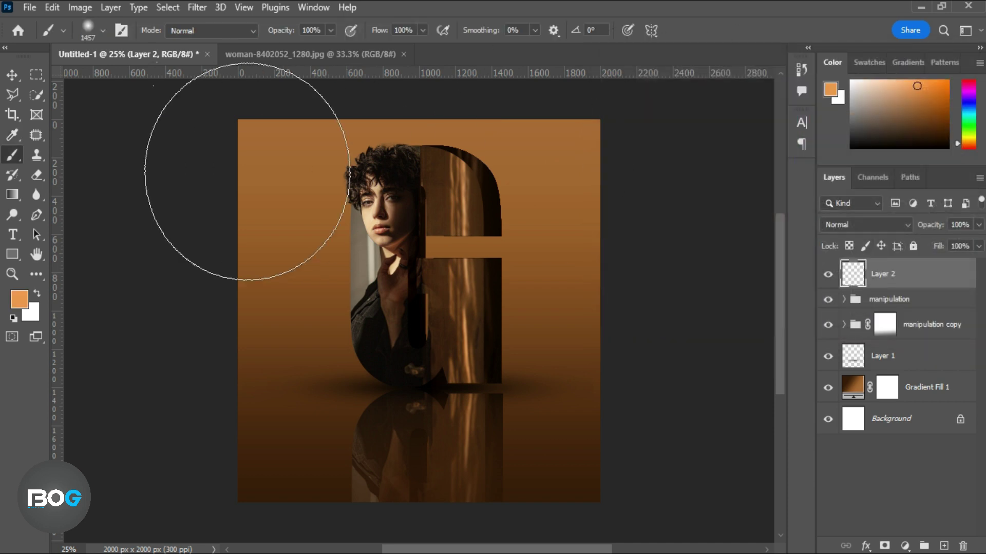
pyautogui.click(236, 144)
pyautogui.press('v')
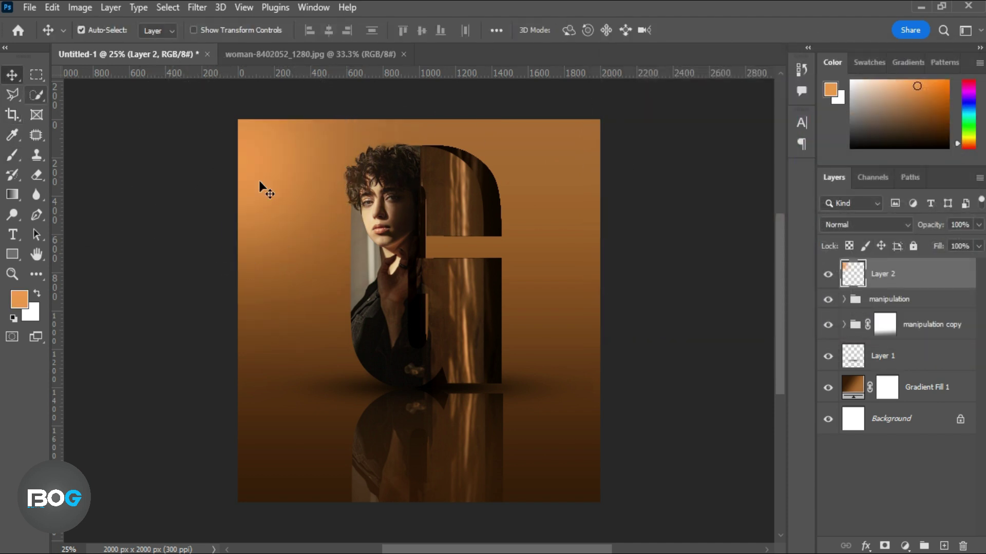
# - Set the glow layer's blend mode to Screen and lower its opacity to 71%
pyautogui.click(907, 224)
pyautogui.click(884, 301)
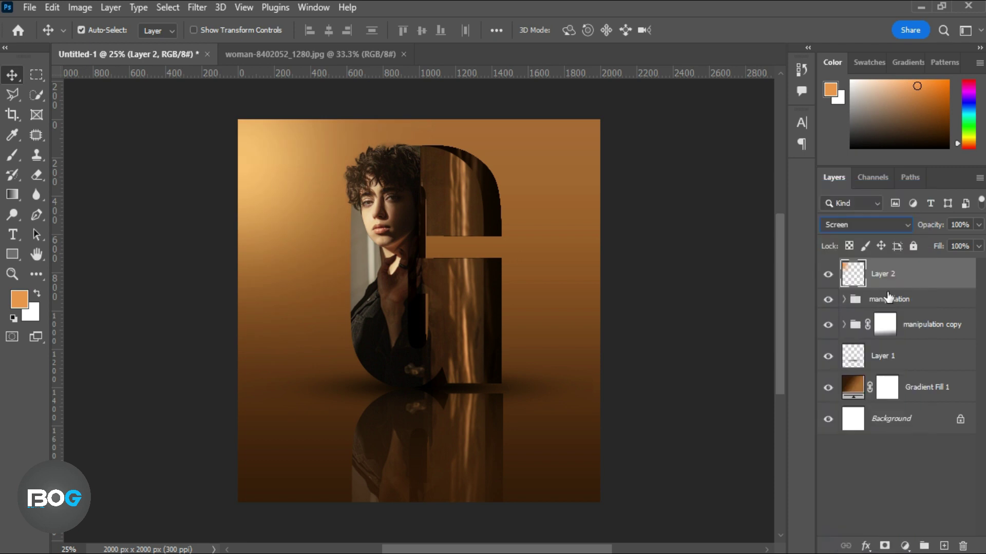
pyautogui.moveTo(933, 229); pyautogui.dragTo(918, 231)
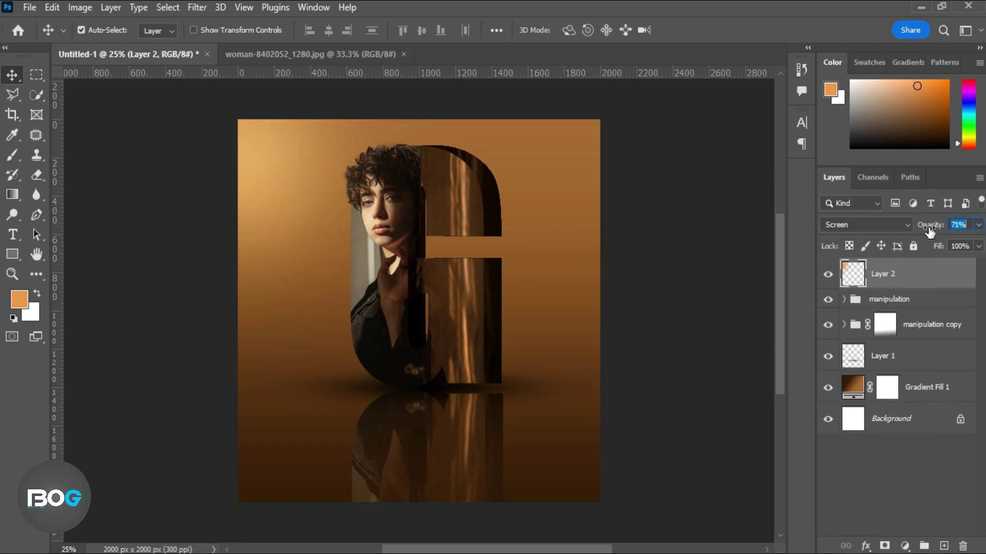